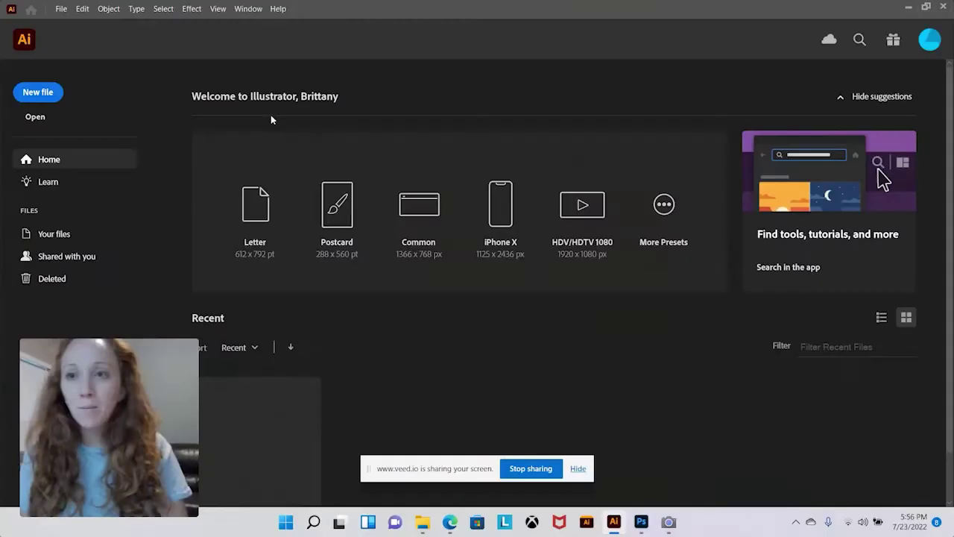
# Open the door photo welcome.jpg as a new Illustrator document
pyautogui.click(61, 9)
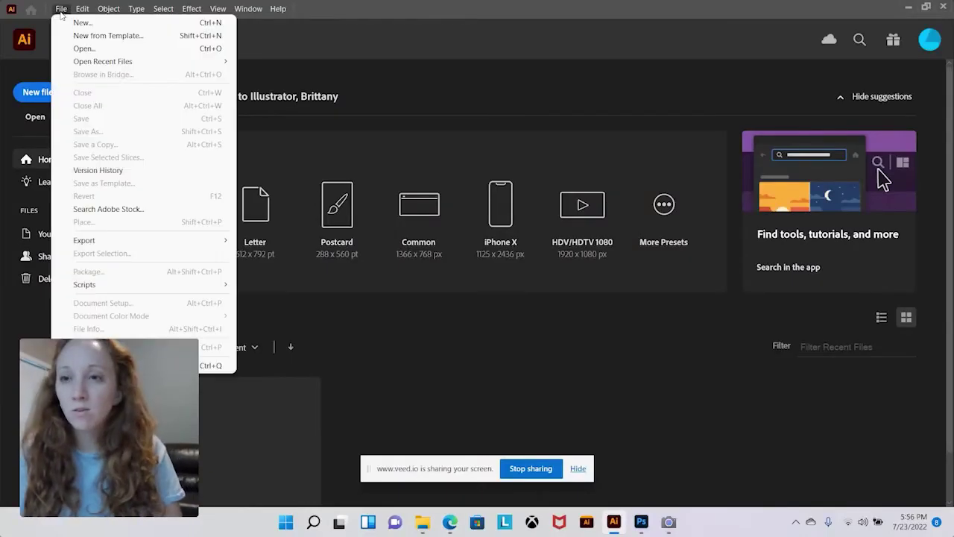
pyautogui.click(82, 49)
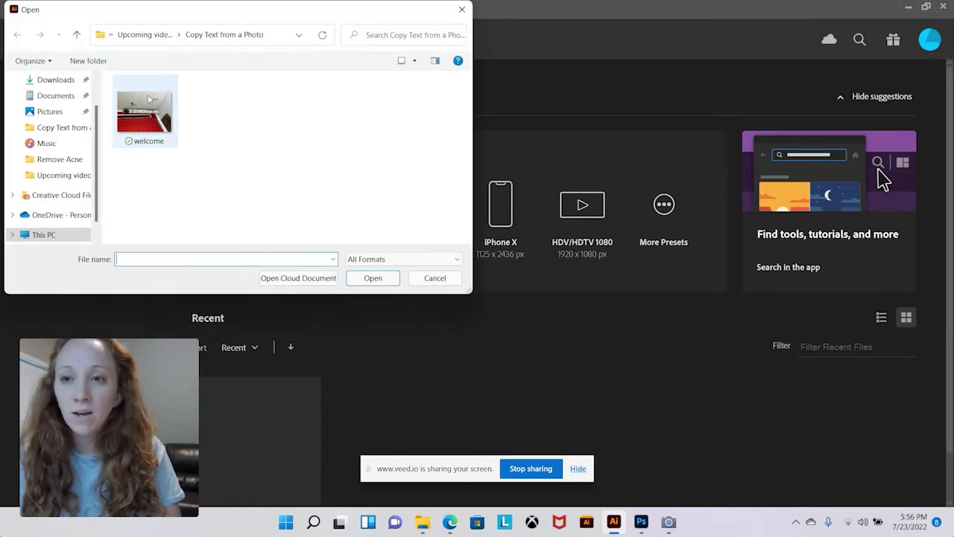
pyautogui.click(371, 279)
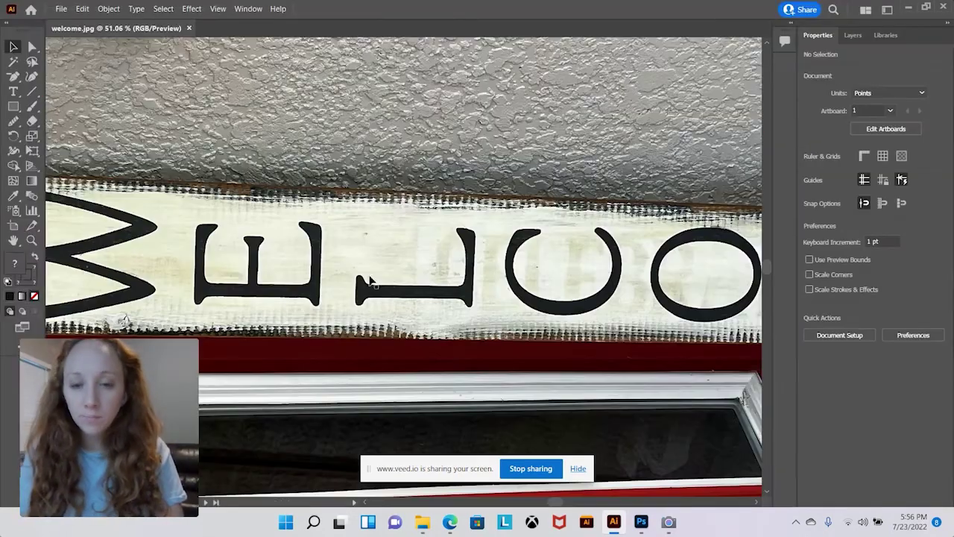
# Zoom out, then shrink the door photo from its corner and move it onto the artboard
pyautogui.click(31, 240)
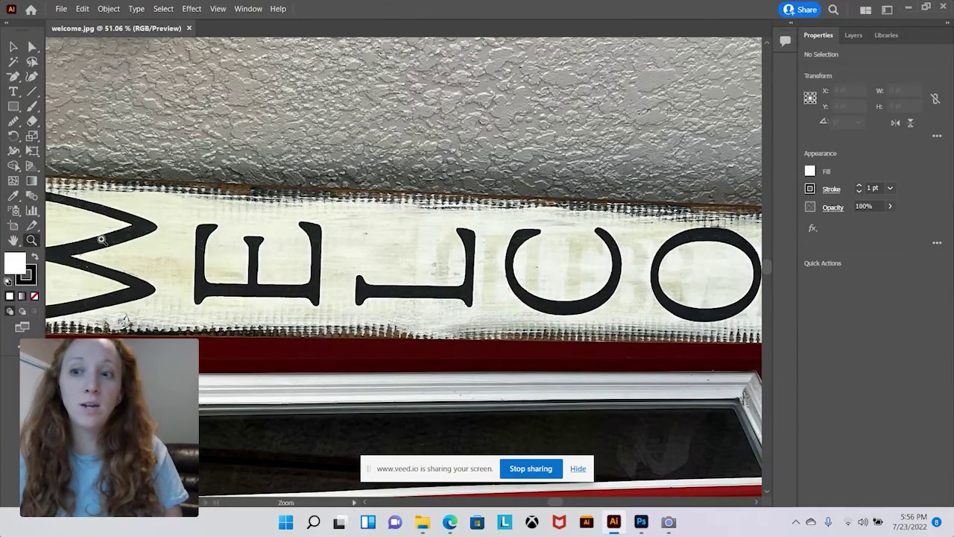
pyautogui.keyDown('alt'); pyautogui.click(447, 232); pyautogui.keyUp('alt')
pyautogui.moveTo(362, 298); pyautogui.dragTo(223, 297)
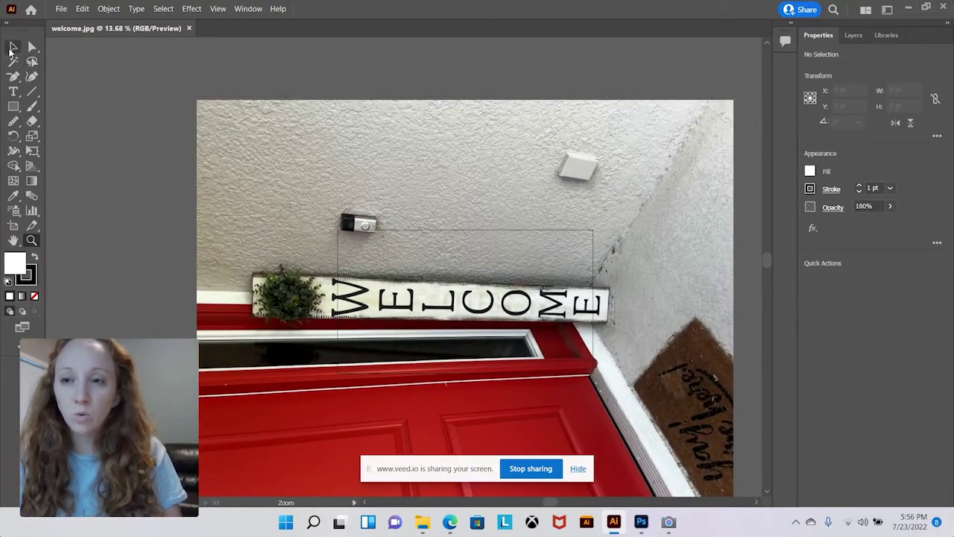
pyautogui.click(13, 47)
pyautogui.click(220, 173)
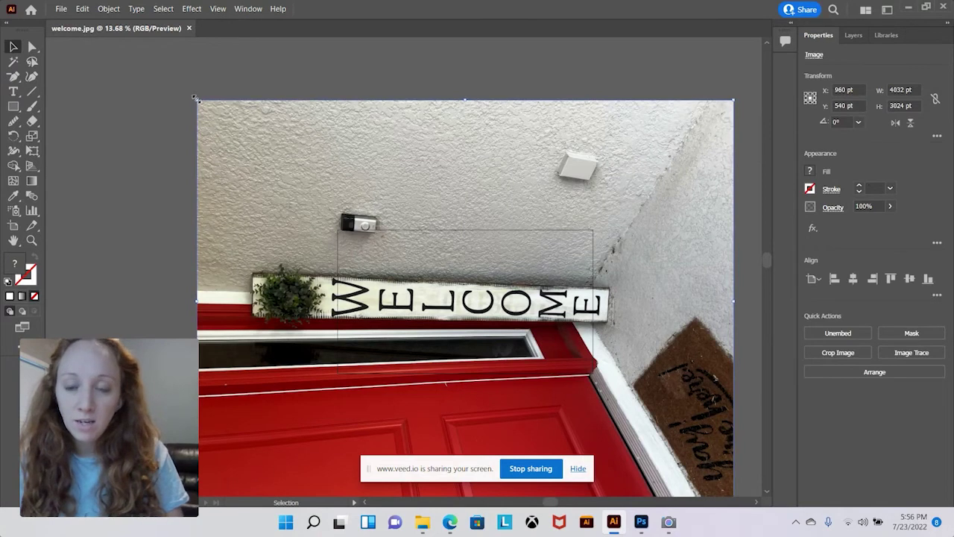
pyautogui.moveTo(195, 98); pyautogui.dragTo(477, 370)
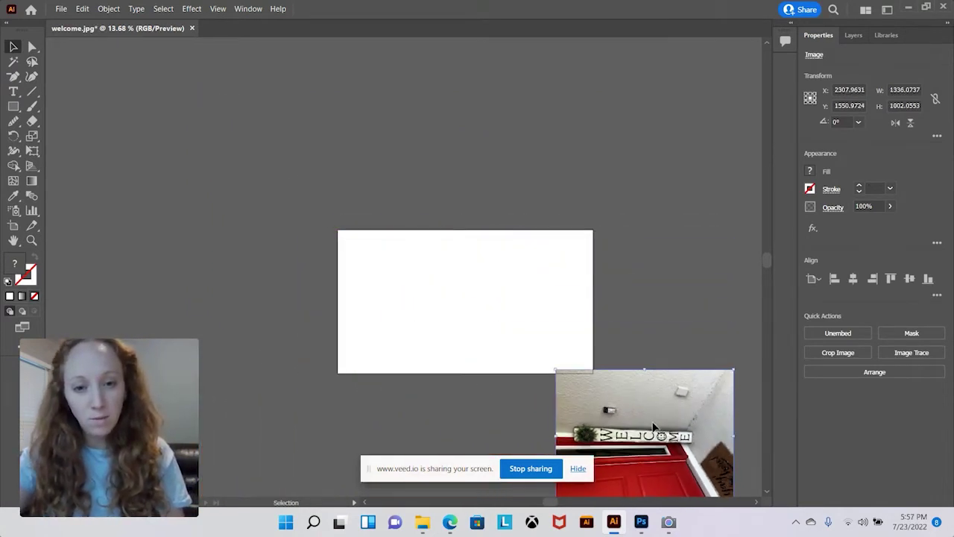
pyautogui.moveTo(584, 372); pyautogui.dragTo(420, 256)
pyautogui.moveTo(483, 280); pyautogui.dragTo(445, 272)
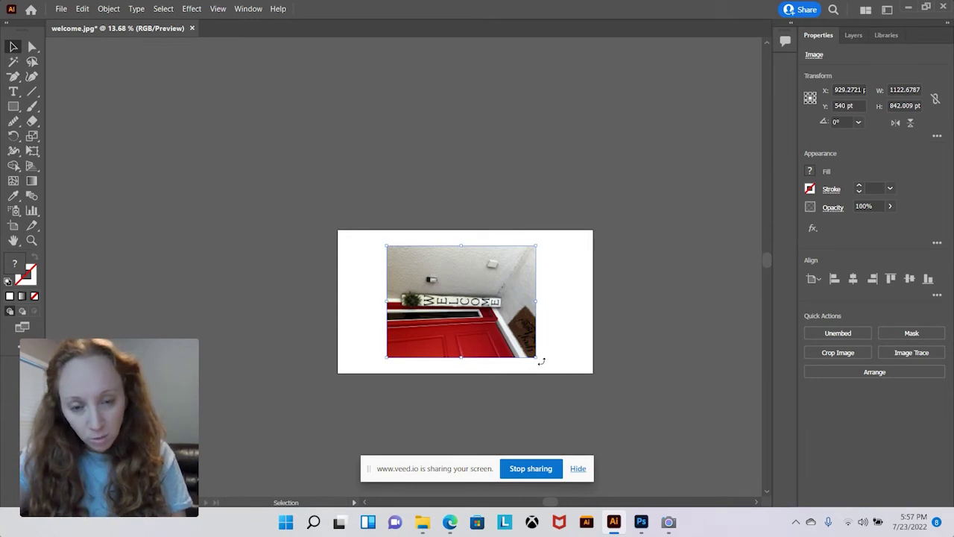
# Rotate the photo about 270° and fit it at 731.93 × 986.92 pt within the artboard
pyautogui.moveTo(541, 361); pyautogui.dragTo(393, 395)
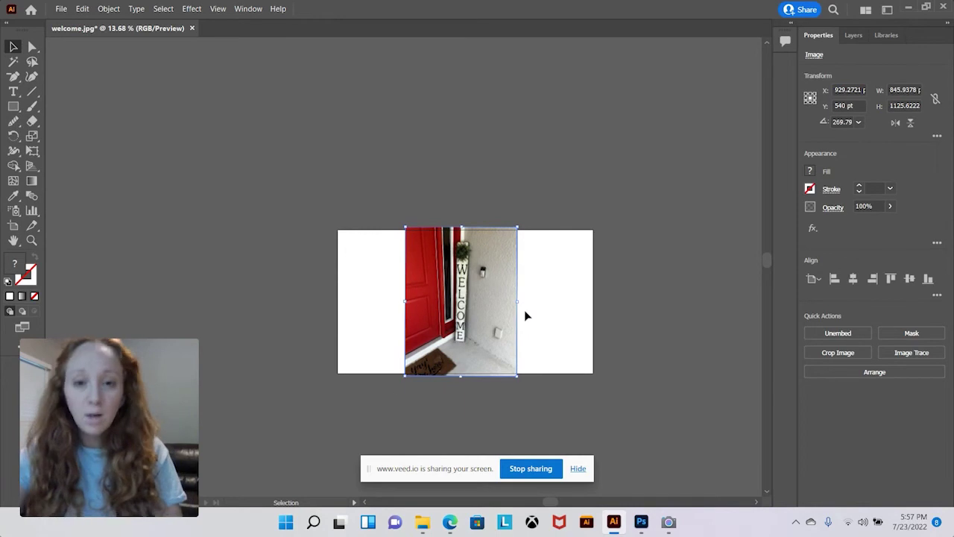
pyautogui.moveTo(485, 342); pyautogui.dragTo(482, 352)
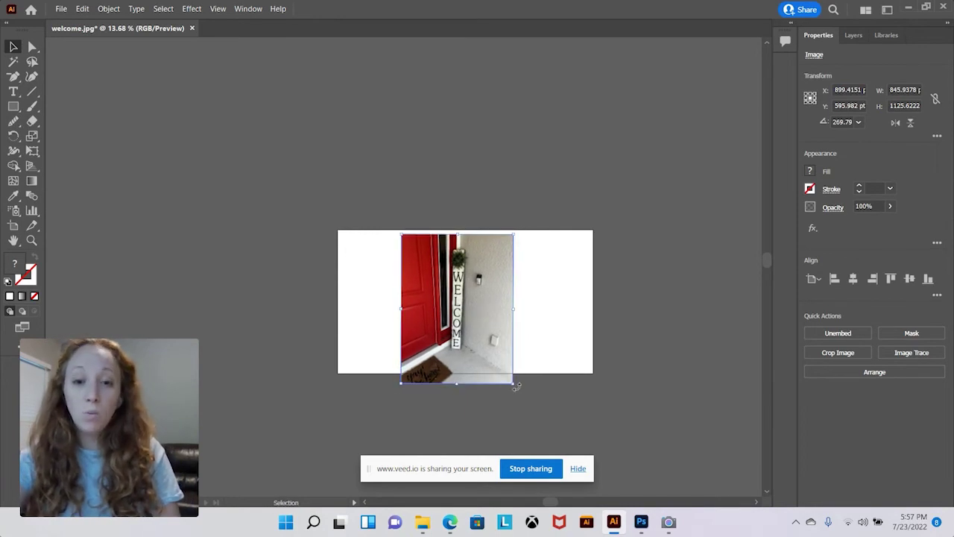
pyautogui.moveTo(515, 386); pyautogui.dragTo(498, 365)
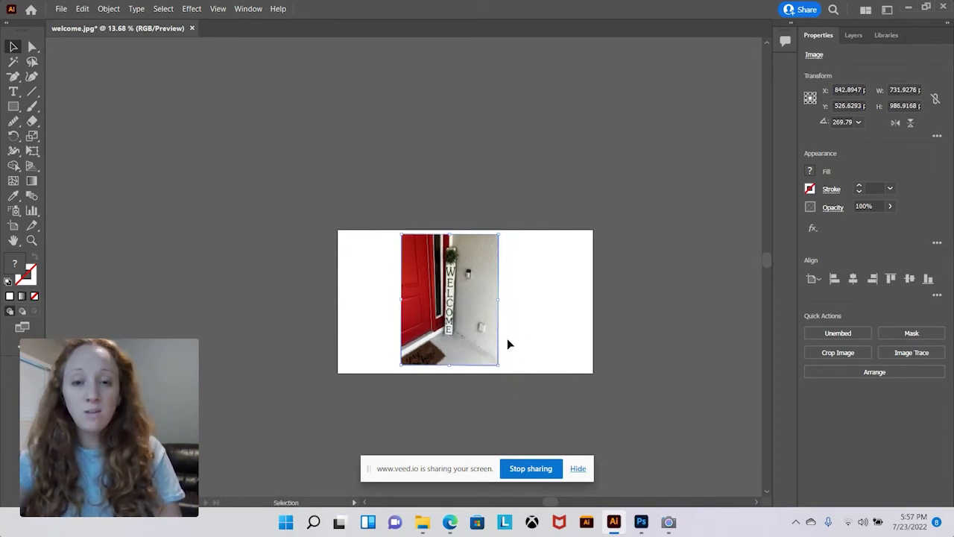
pyautogui.moveTo(464, 319); pyautogui.dragTo(472, 323)
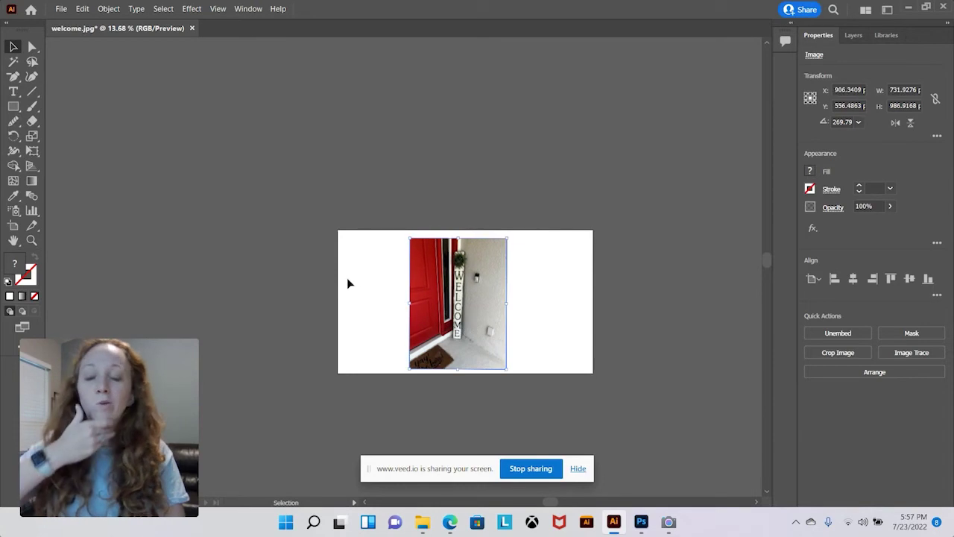
# Resize the artboard to a 1104.71 × 1395.82 pt portrait page around the photo and fit it in view
pyautogui.click(11, 224)
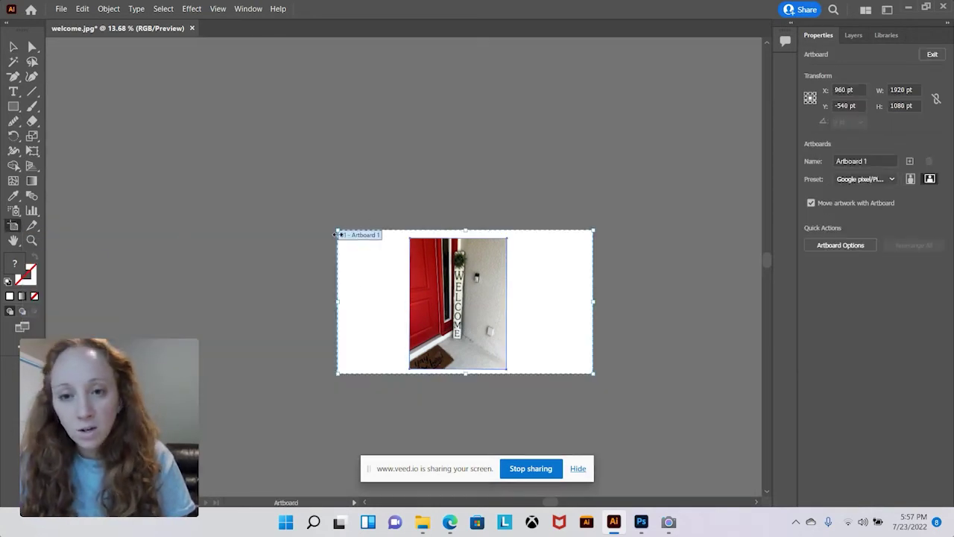
pyautogui.moveTo(337, 229); pyautogui.dragTo(383, 218)
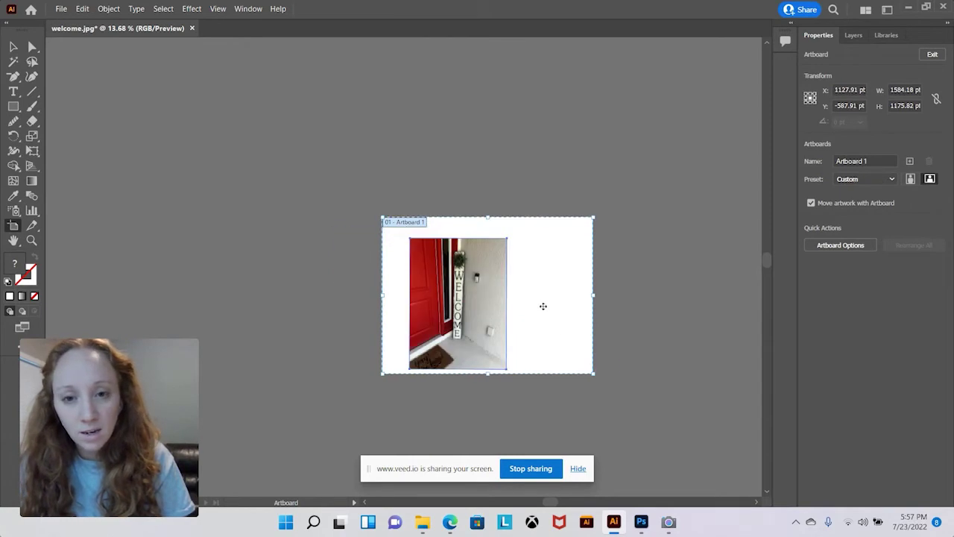
pyautogui.moveTo(595, 375); pyautogui.dragTo(531, 404)
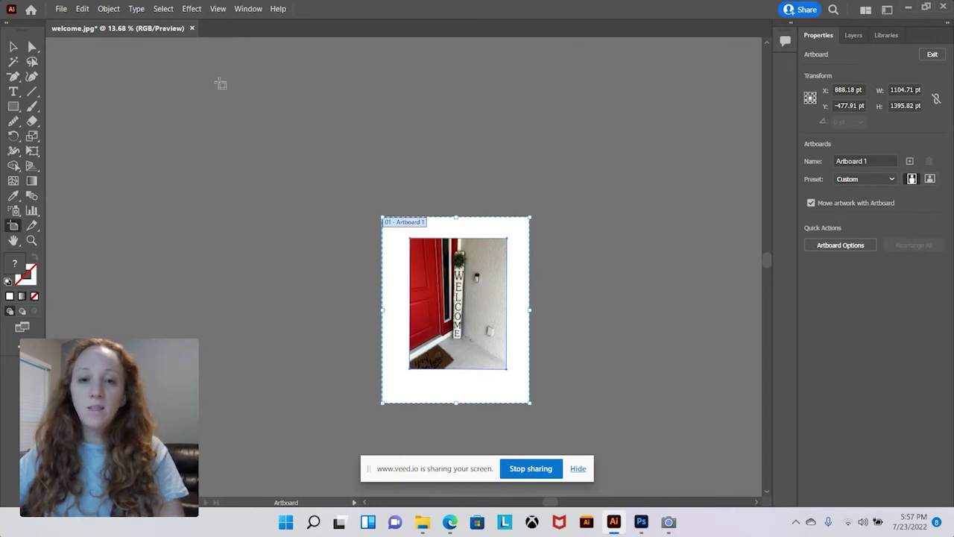
pyautogui.doubleClick(11, 244)
pyautogui.scroll(1, 529, 170)
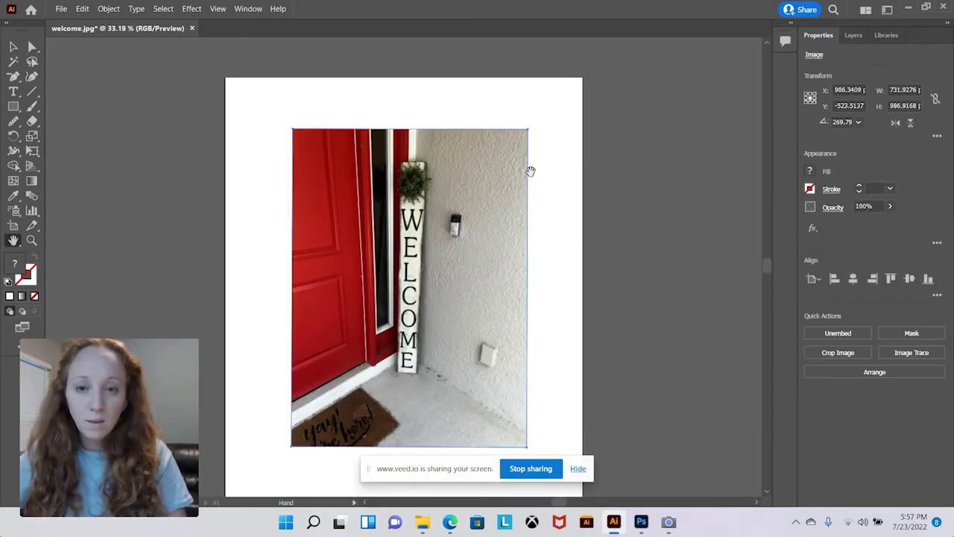
pyautogui.scroll(-2, 529, 156)
pyautogui.scroll(2, 528, 156)
pyautogui.scroll(-1, 528, 156)
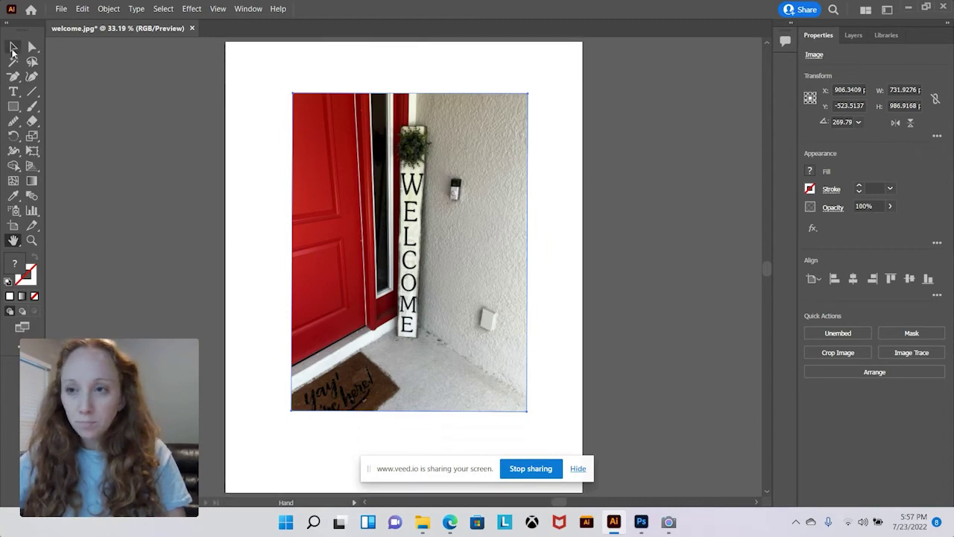
# Nudge the photo, Image Trace it with 16 Colors, then expand and ungroup the result
pyautogui.press('v')
pyautogui.moveTo(481, 244)
pyautogui.mouseDown()
pyautogui.moveTo(469, 252)
pyautogui.moveTo(471, 239)
pyautogui.mouseUp()
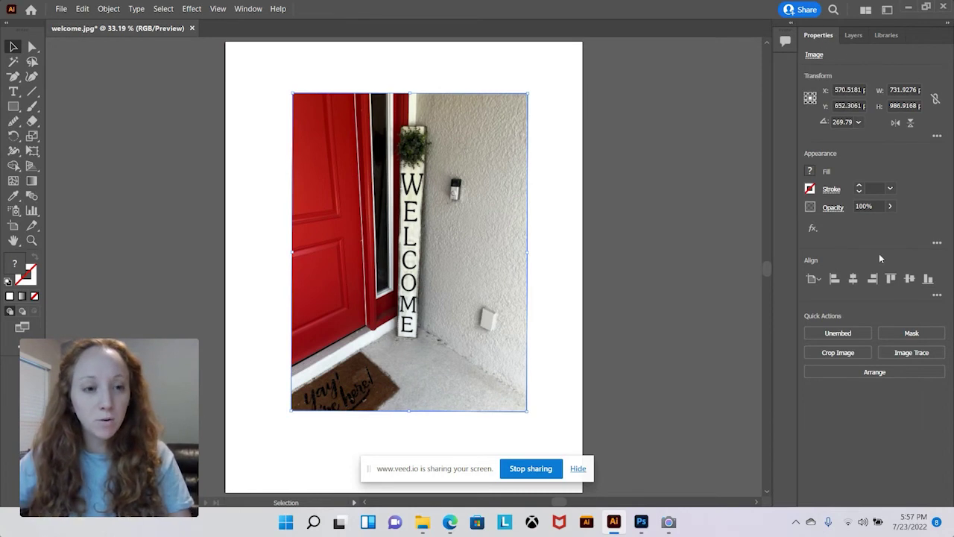
pyautogui.click(915, 358)
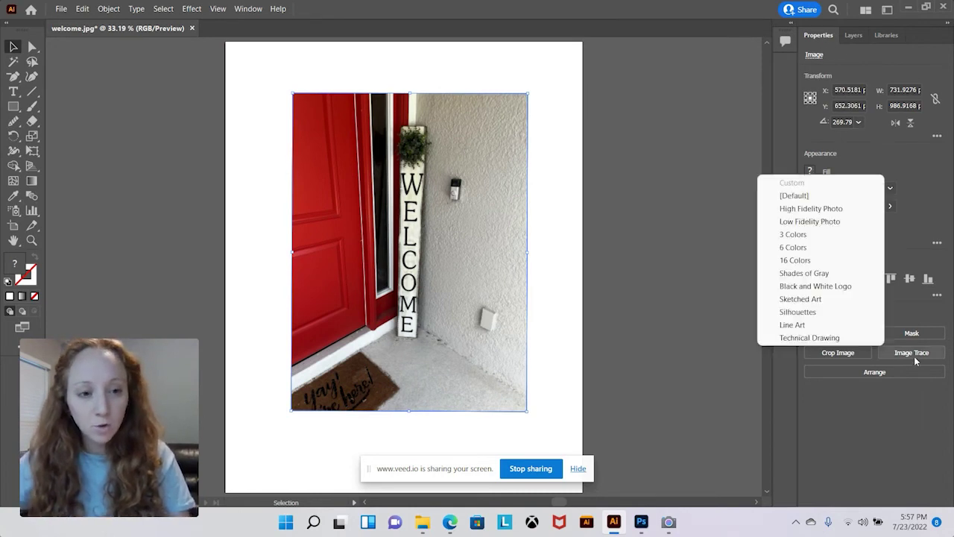
pyautogui.click(815, 260)
pyautogui.click(549, 276)
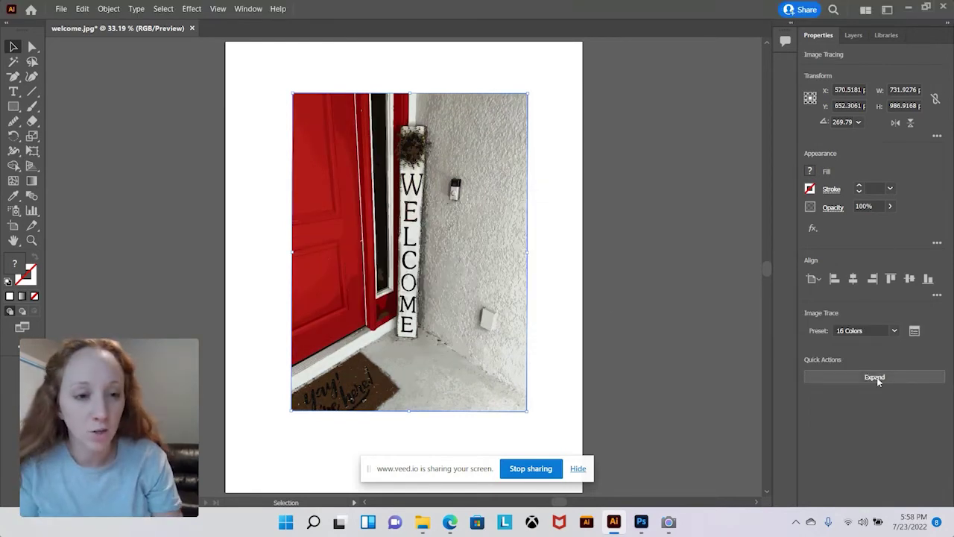
pyautogui.click(876, 377)
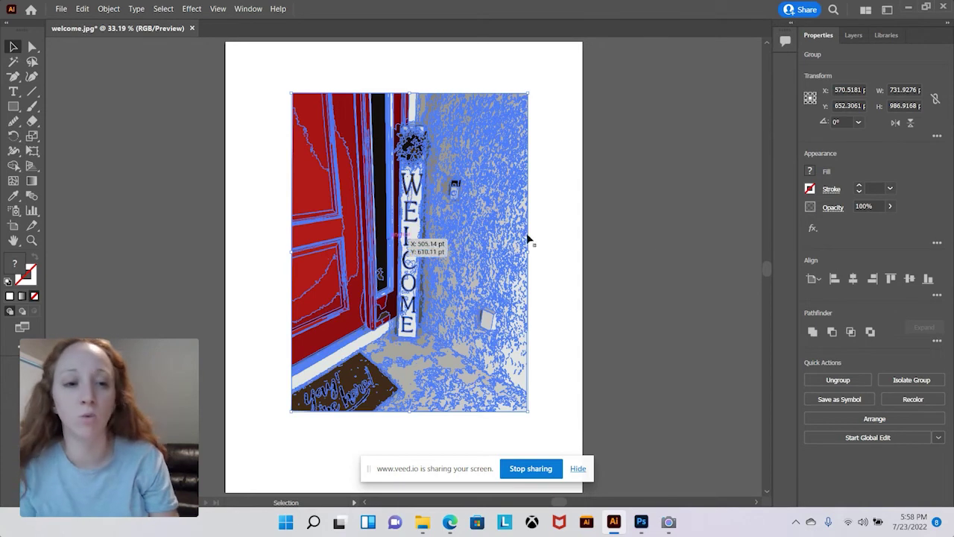
pyautogui.click(837, 381)
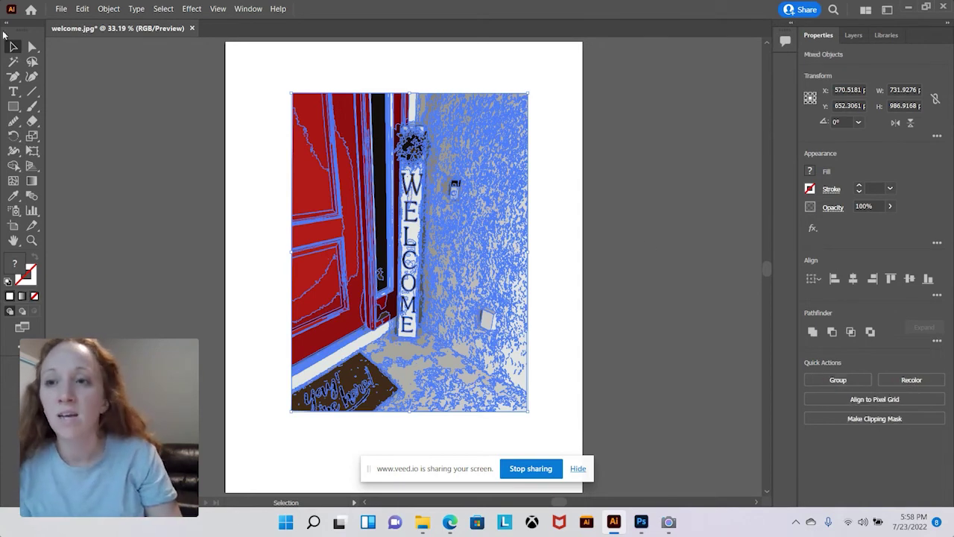
# Delete the traced door and wall shapes left, right and below the sign
pyautogui.click(247, 246)
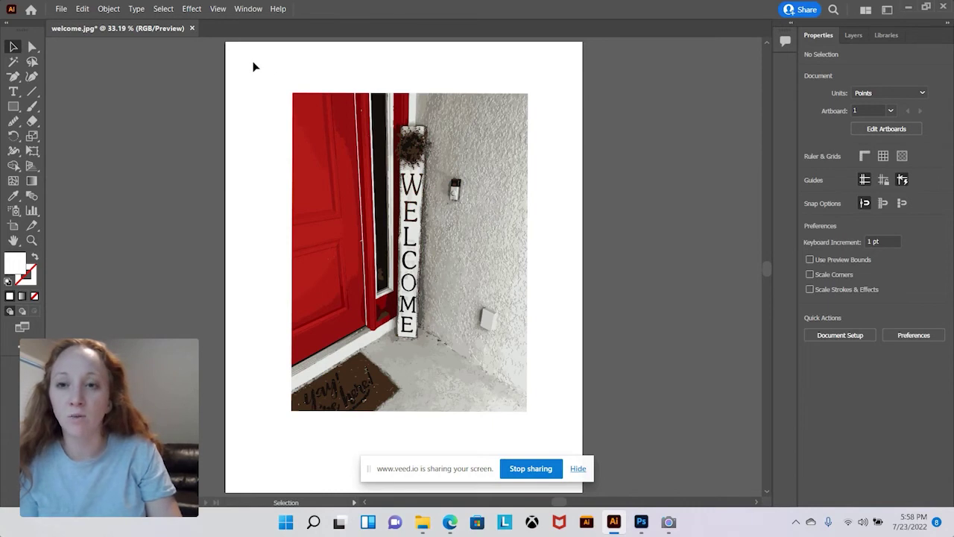
pyautogui.moveTo(250, 64)
pyautogui.mouseDown()
pyautogui.moveTo(361, 118)
pyautogui.moveTo(390, 423)
pyautogui.mouseUp()
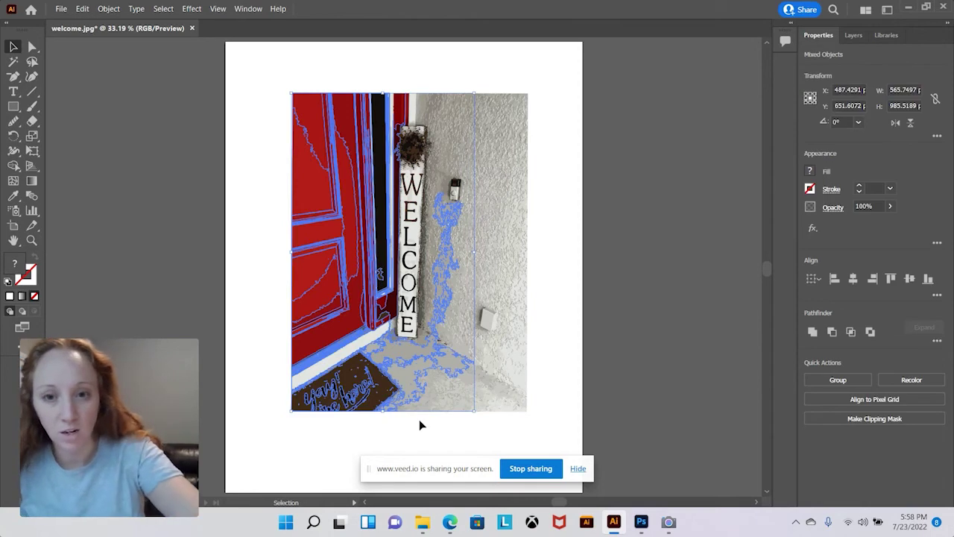
pyautogui.press('Delete')
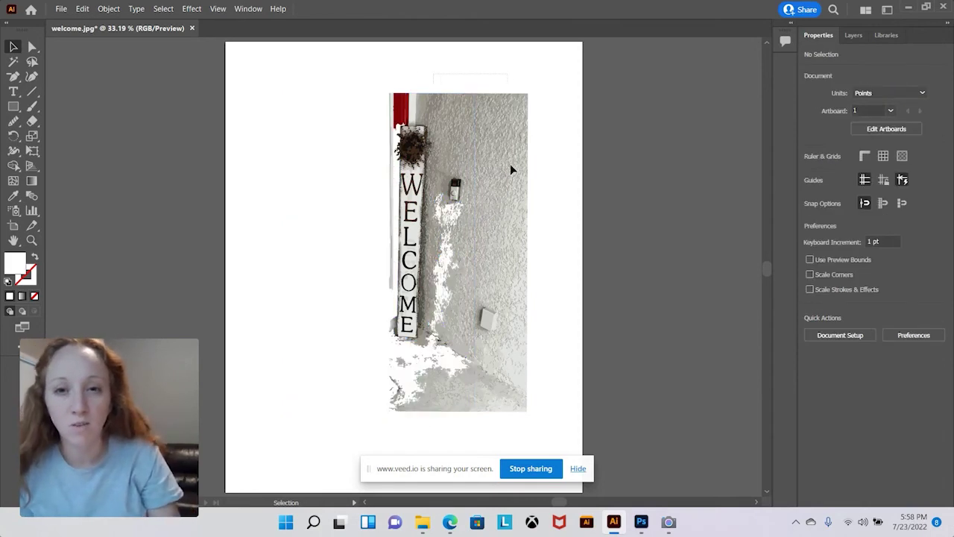
pyautogui.moveTo(549, 442); pyautogui.dragTo(545, 433)
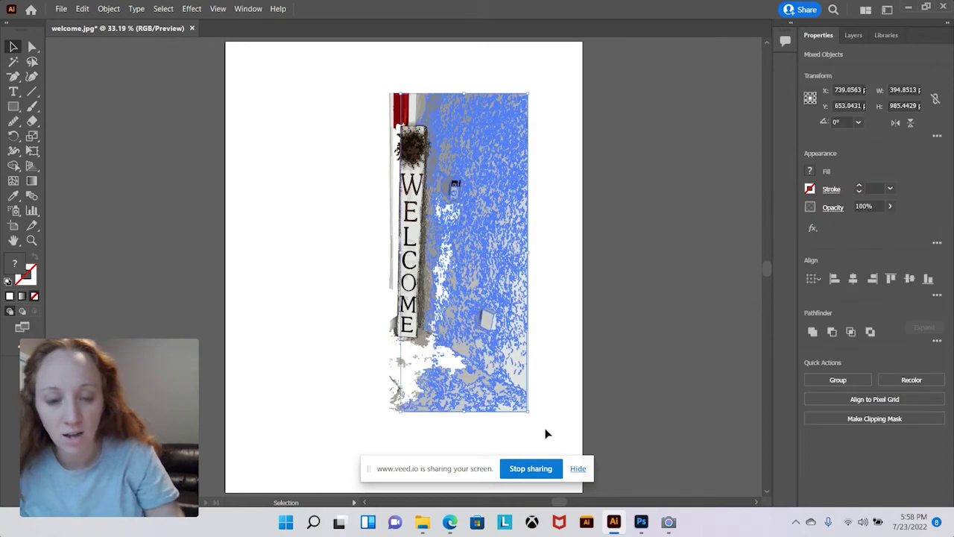
pyautogui.press('Delete')
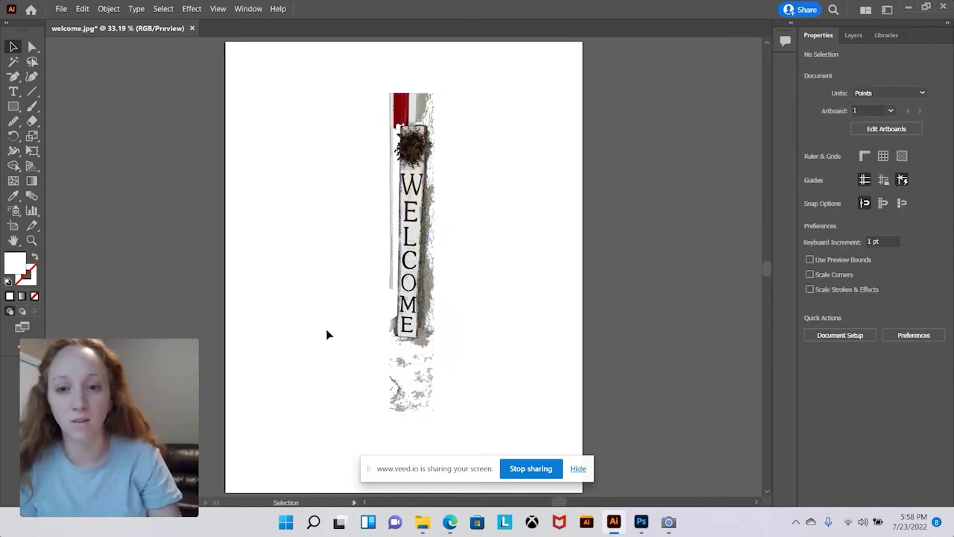
pyautogui.moveTo(480, 420); pyautogui.dragTo(480, 418)
pyautogui.press('Delete')
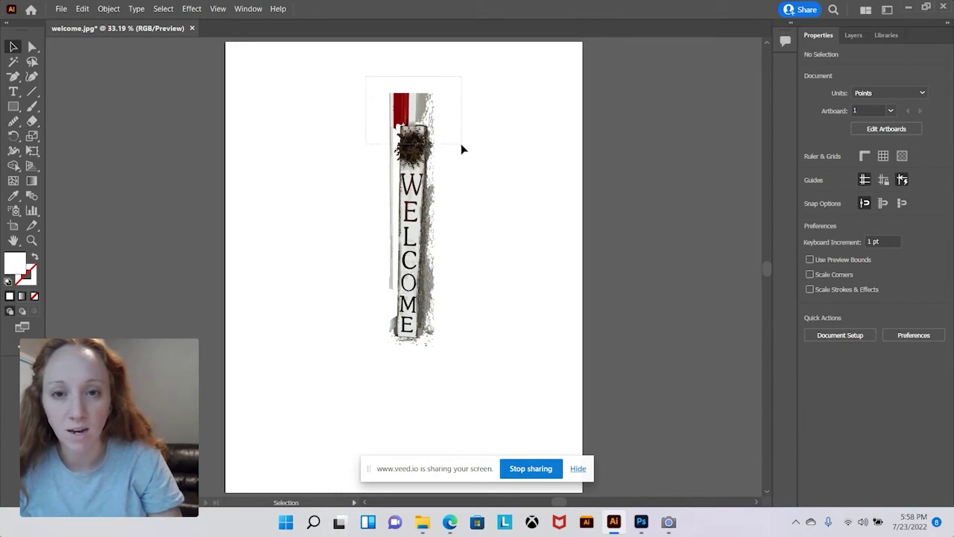
# Delete the sign's red-and-flower top, the grey smudge and the strips along its left edge
pyautogui.moveTo(461, 165); pyautogui.dragTo(457, 167)
pyautogui.press('Delete')
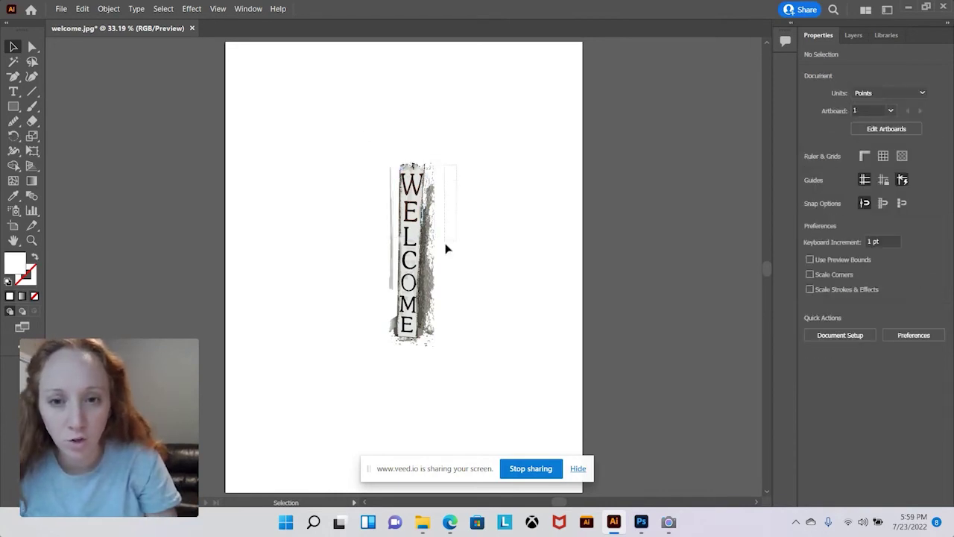
pyautogui.moveTo(446, 248); pyautogui.dragTo(426, 373)
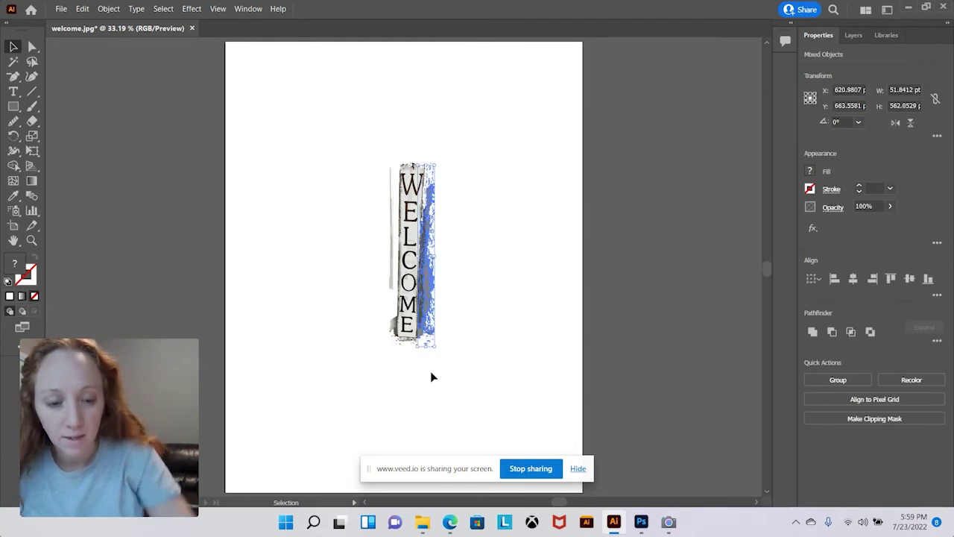
pyautogui.press('Delete')
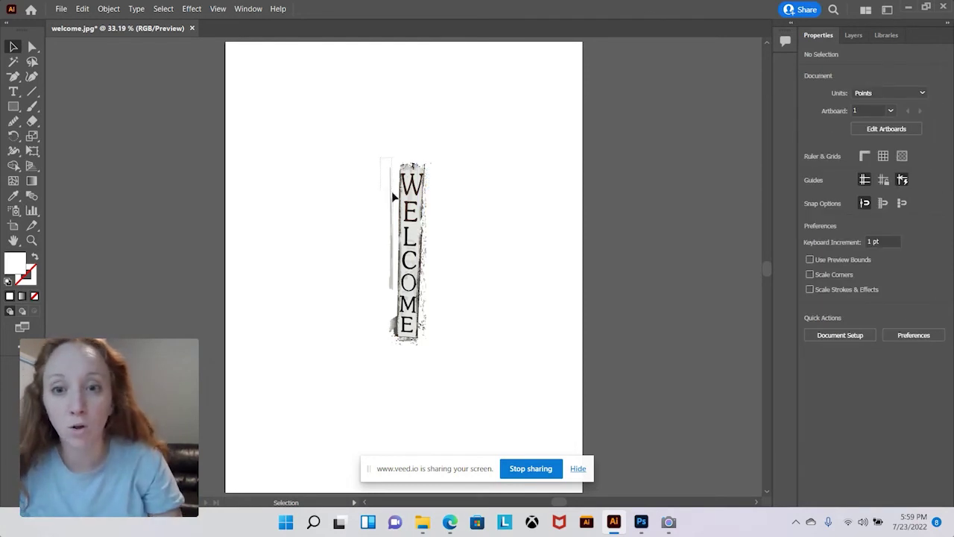
pyautogui.moveTo(393, 196); pyautogui.dragTo(393, 347)
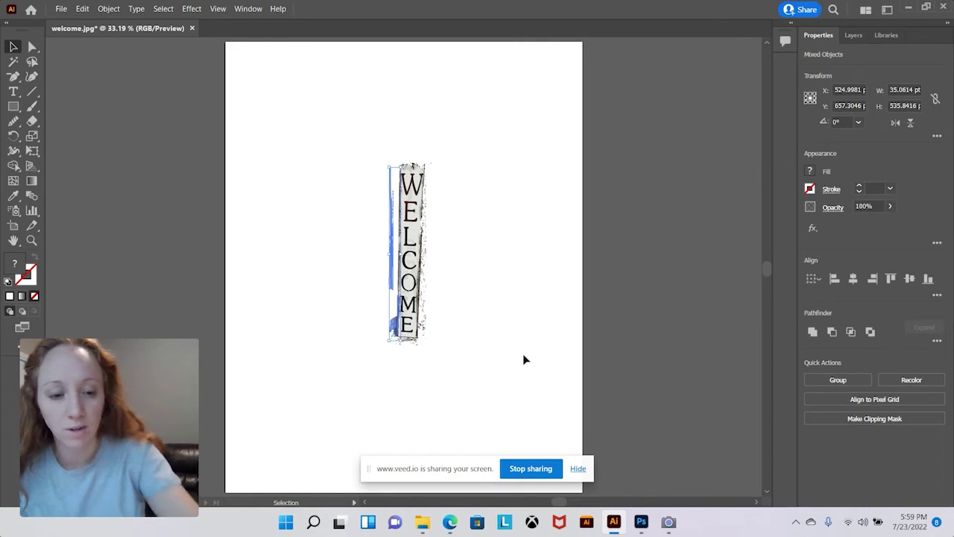
pyautogui.press('Delete')
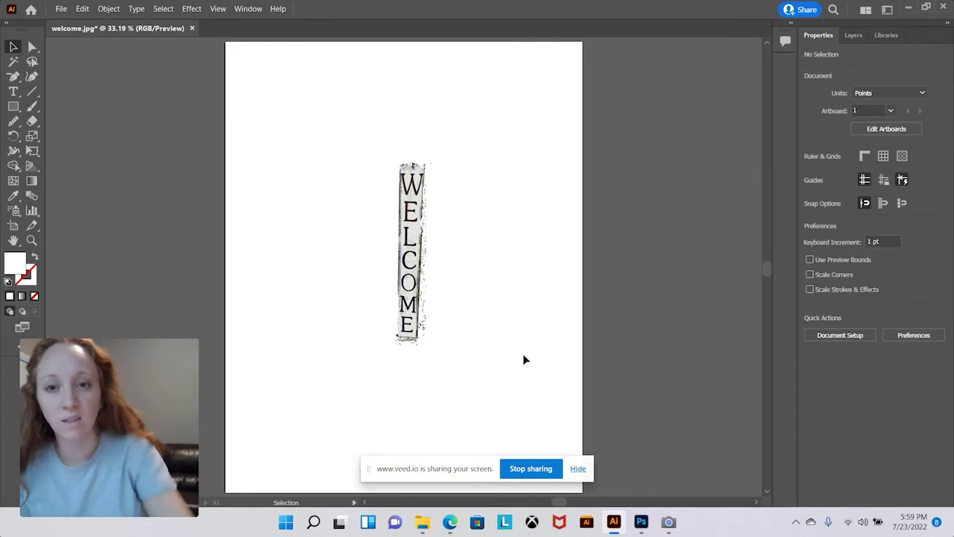
# Select all dark pieces matching the W's fill colour, group them and move them right of the sign
pyautogui.click(418, 198)
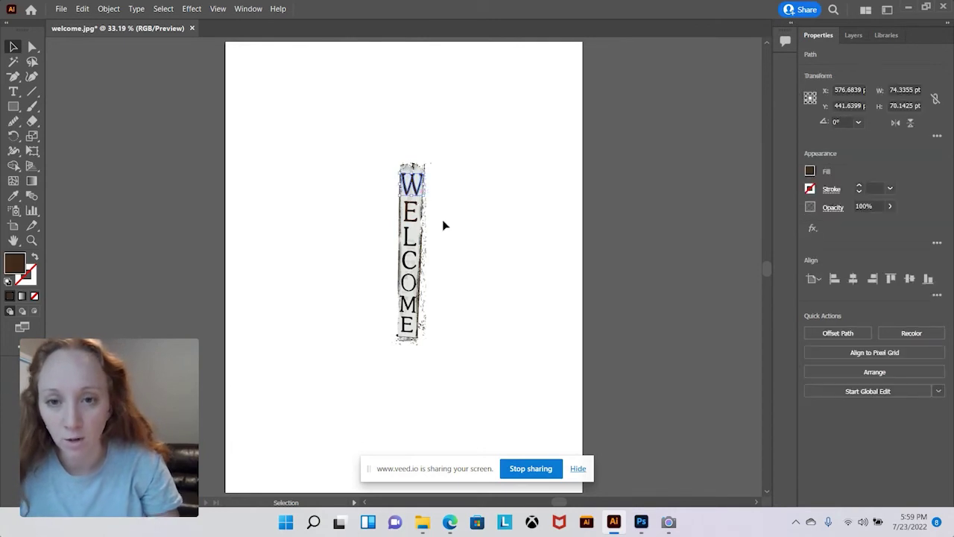
pyautogui.click(164, 10)
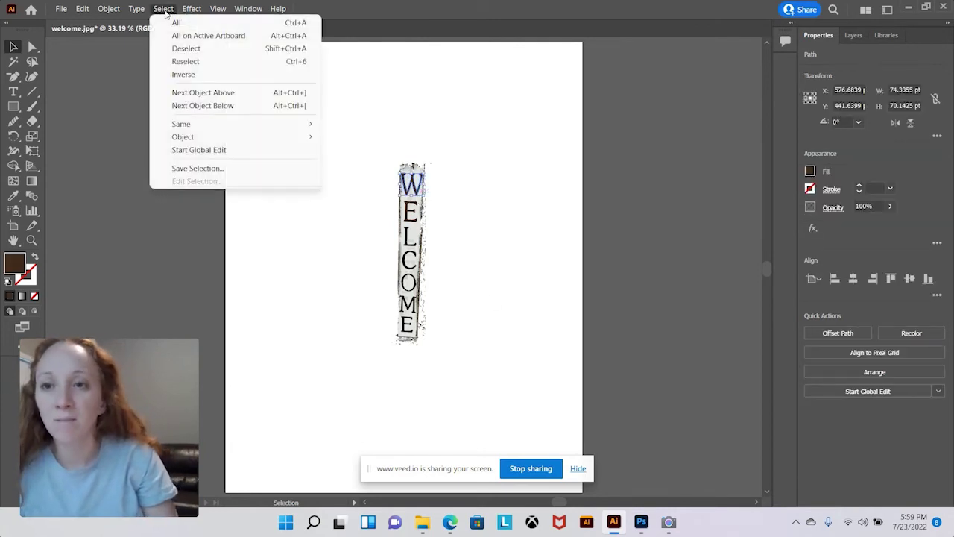
pyautogui.moveTo(186, 125)
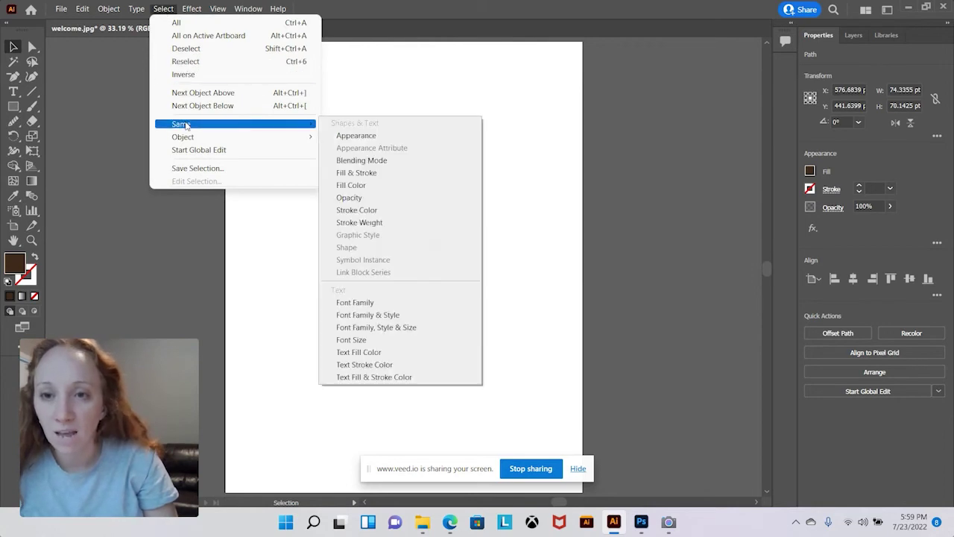
pyautogui.click(418, 186)
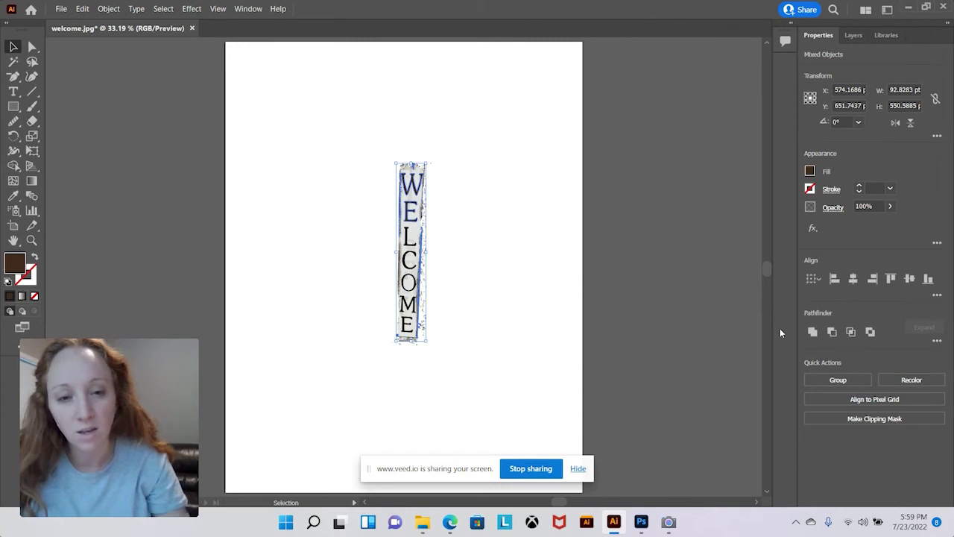
pyautogui.click(851, 380)
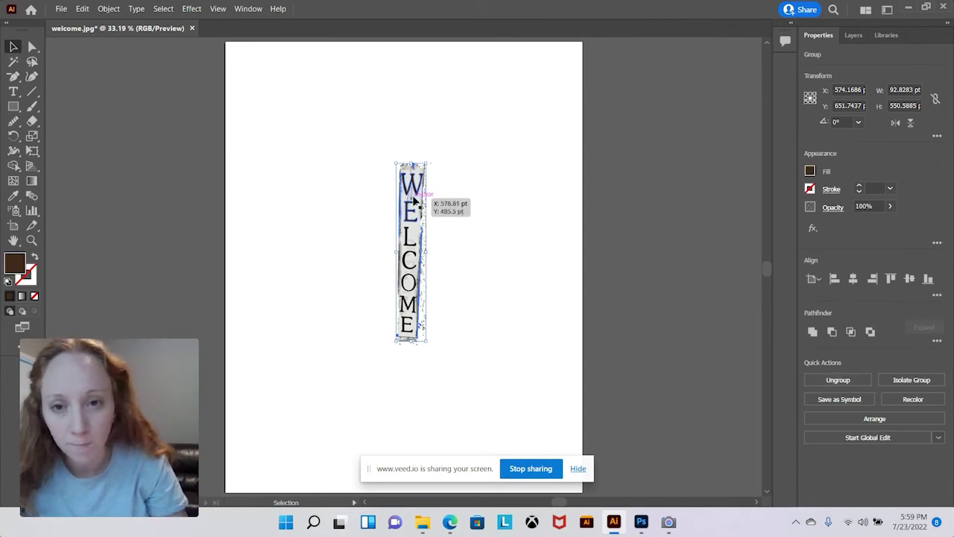
pyautogui.moveTo(414, 200); pyautogui.dragTo(483, 198)
pyautogui.click(422, 253)
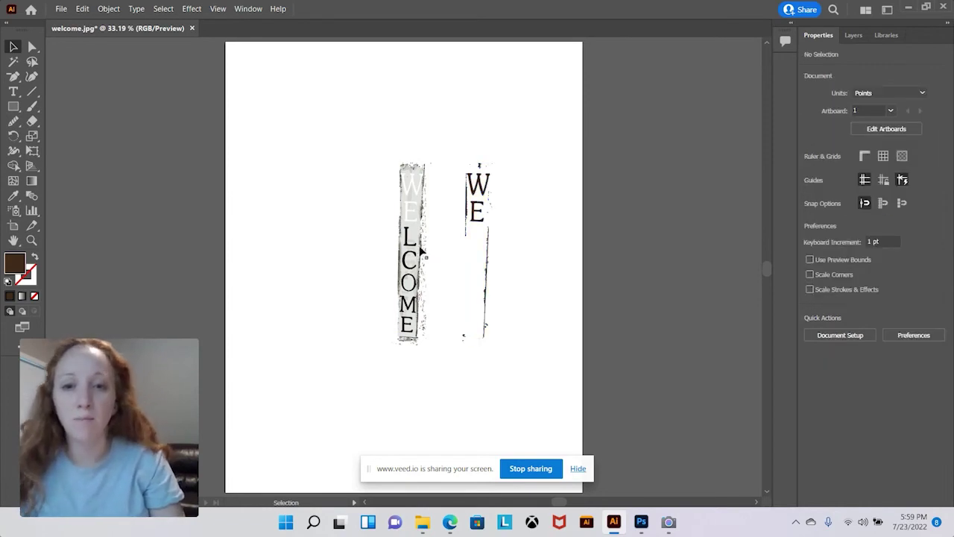
# Select every letter sharing the L's fill colour with Select > Same > Fill Color
pyautogui.click(409, 244)
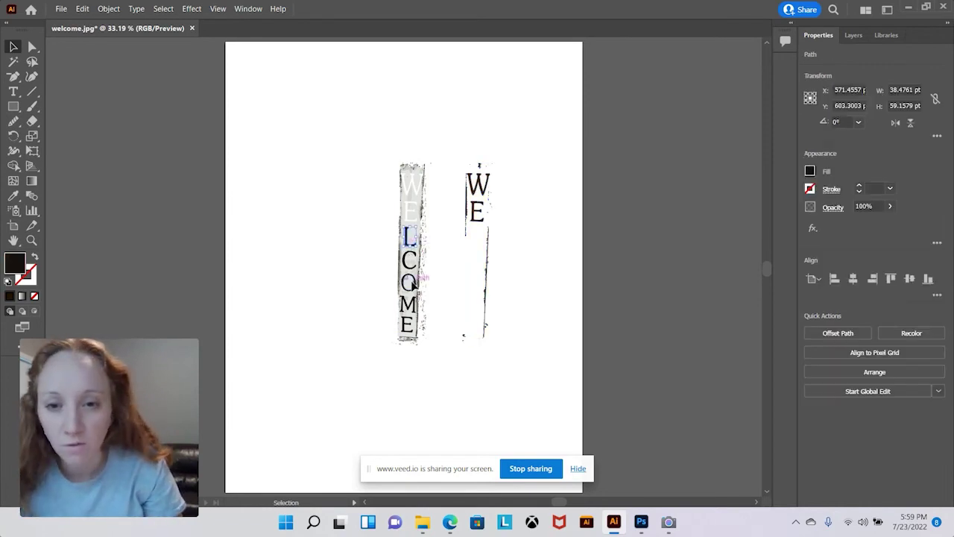
pyautogui.click(163, 9)
pyautogui.moveTo(205, 127)
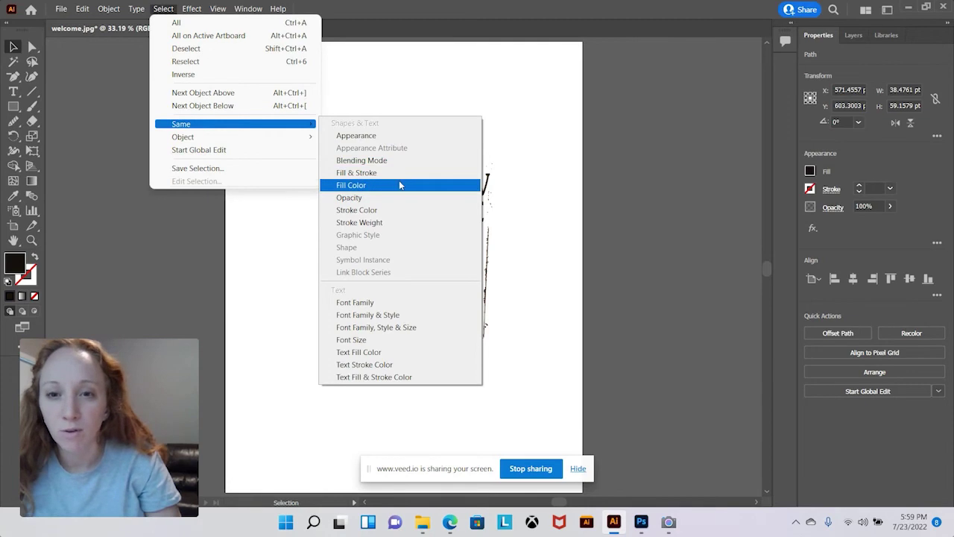
pyautogui.click(401, 184)
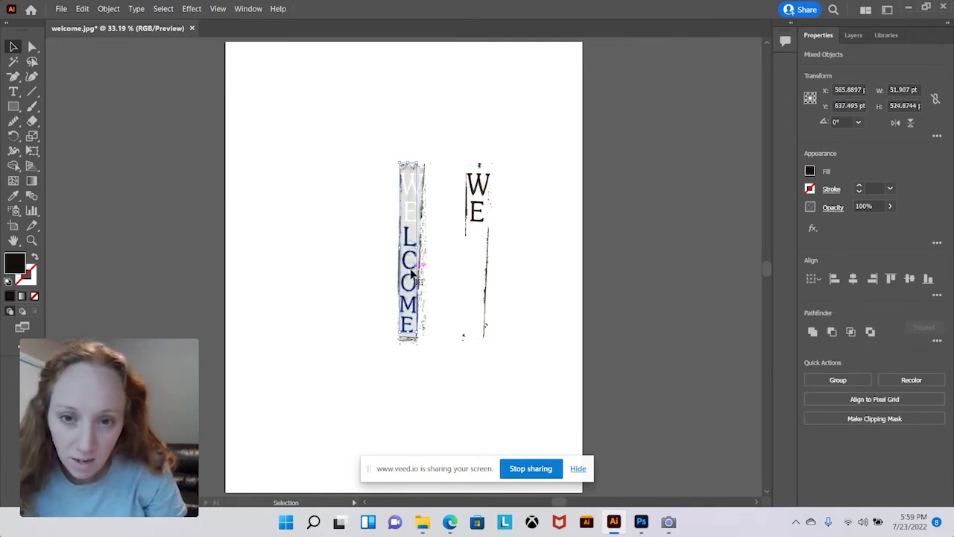
# Group the LCOME letters, move them right of WE, and delete the sign photo
pyautogui.click(837, 380)
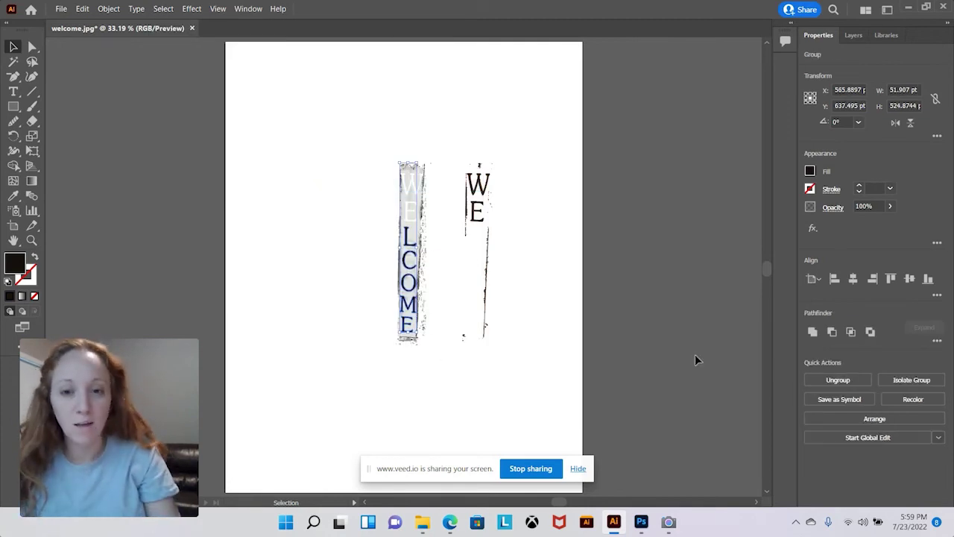
pyautogui.moveTo(412, 337); pyautogui.dragTo(544, 337)
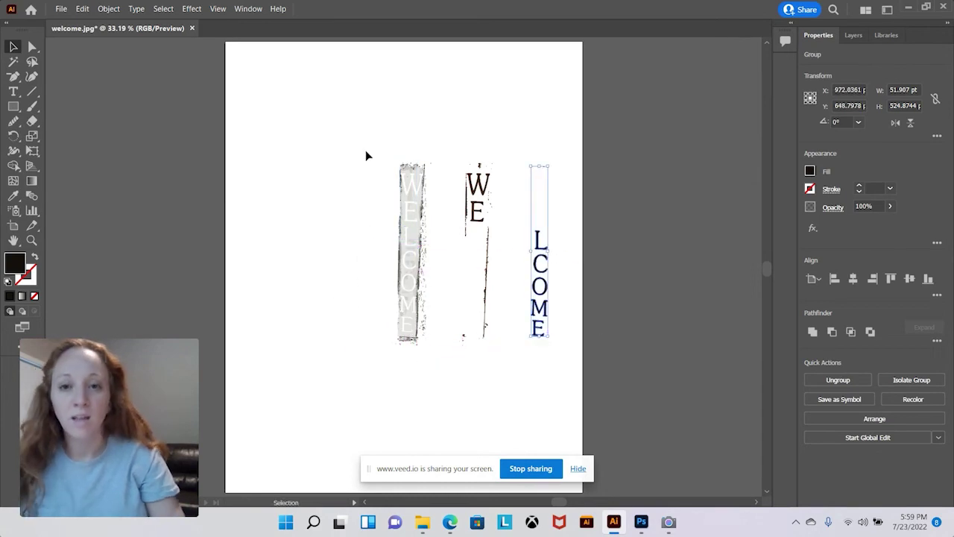
pyautogui.click(443, 339)
pyautogui.press('Delete')
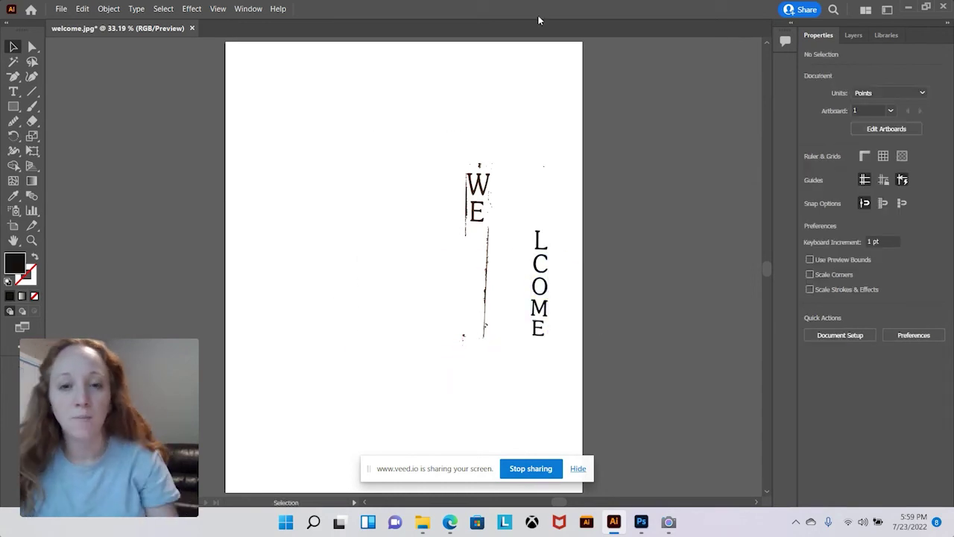
# Move the WE group left, ungroup it and delete the vertical strokes below WE
pyautogui.moveTo(480, 191); pyautogui.dragTo(386, 192)
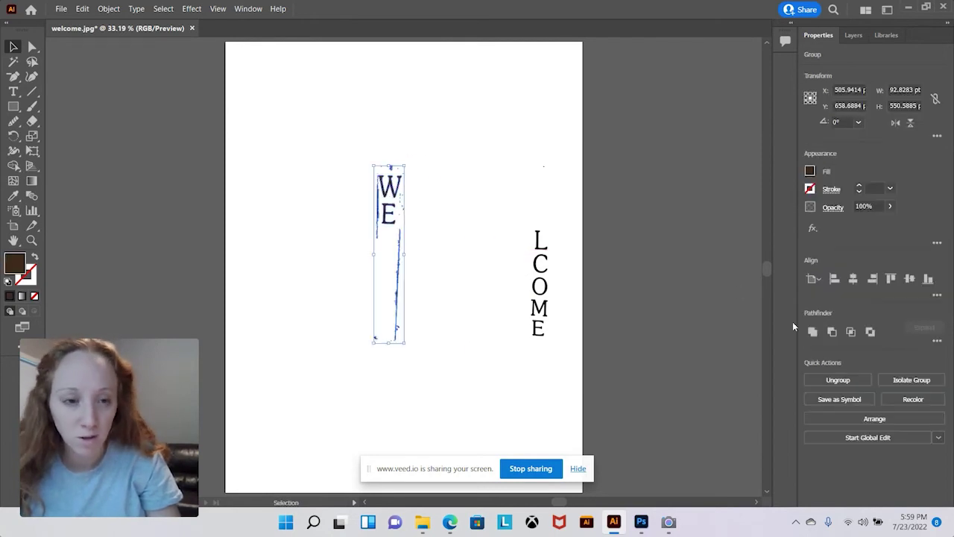
pyautogui.click(838, 381)
pyautogui.click(361, 299)
pyautogui.moveTo(397, 268); pyautogui.dragTo(428, 383)
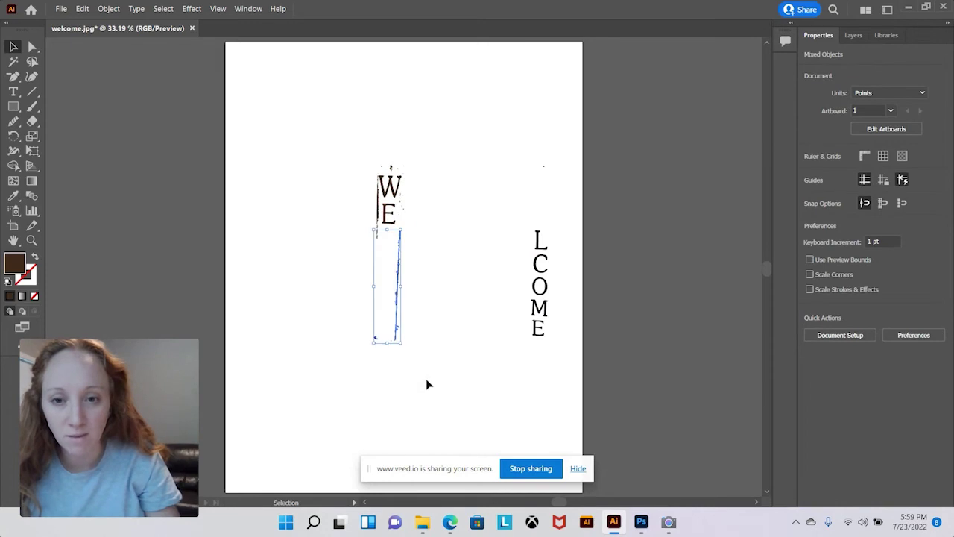
pyautogui.press('Delete')
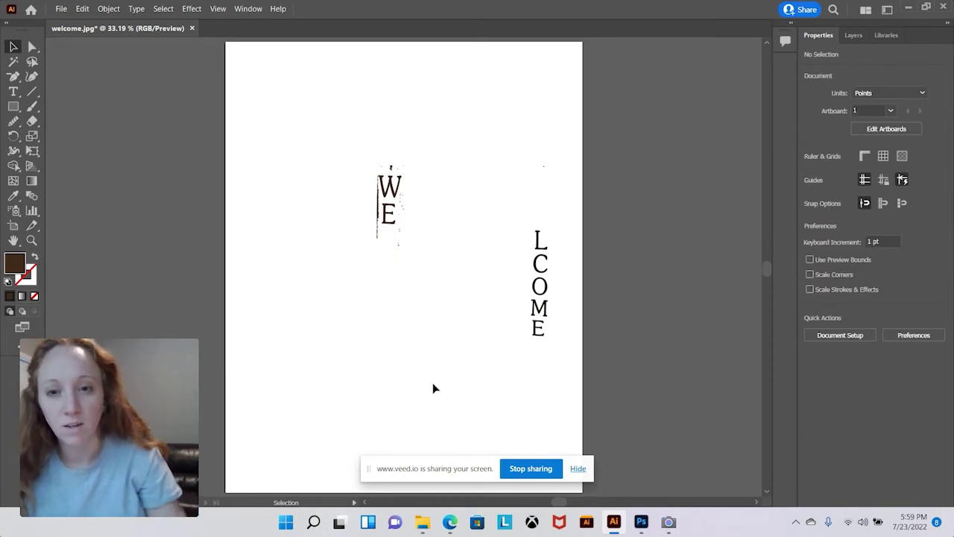
pyautogui.click(33, 241)
# Zoom in on WE and delete the thin strokes beside it and the marks above the W
pyautogui.click(386, 215)
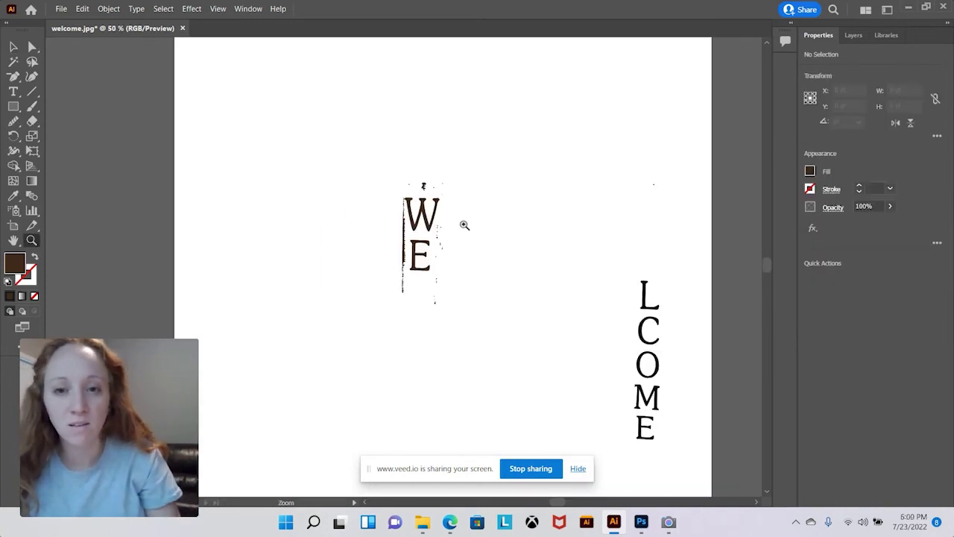
pyautogui.click(465, 223)
pyautogui.click(11, 47)
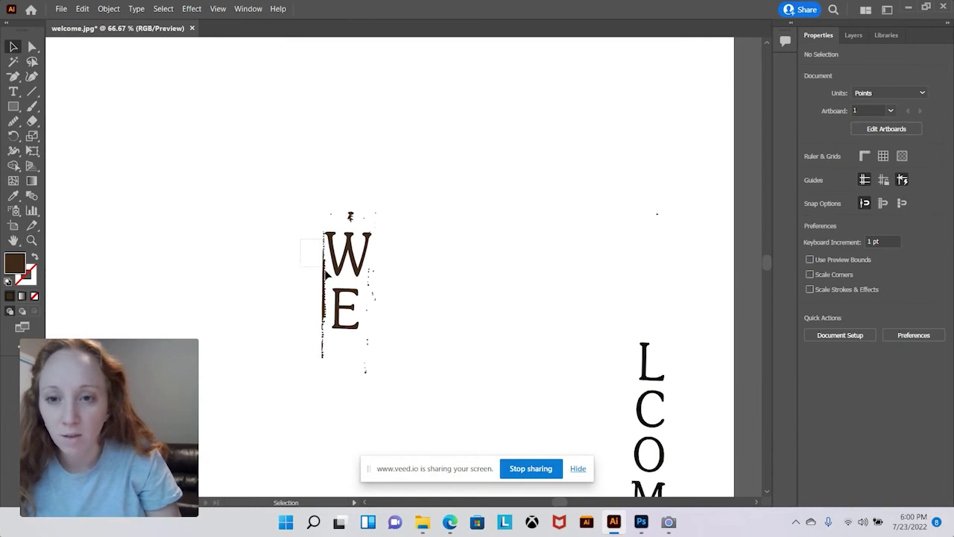
pyautogui.moveTo(325, 272); pyautogui.dragTo(328, 364)
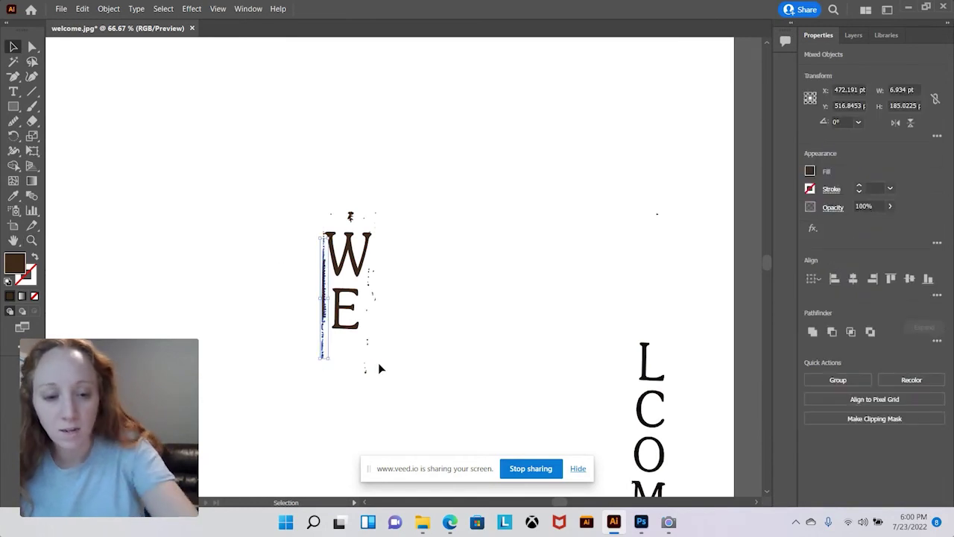
pyautogui.press('Delete')
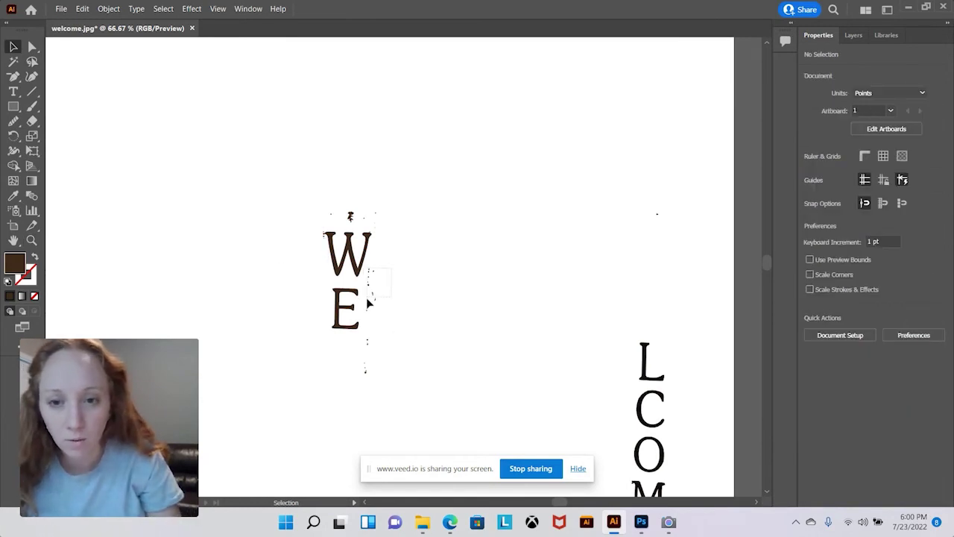
pyautogui.moveTo(368, 368); pyautogui.dragTo(368, 378)
pyautogui.press('Delete')
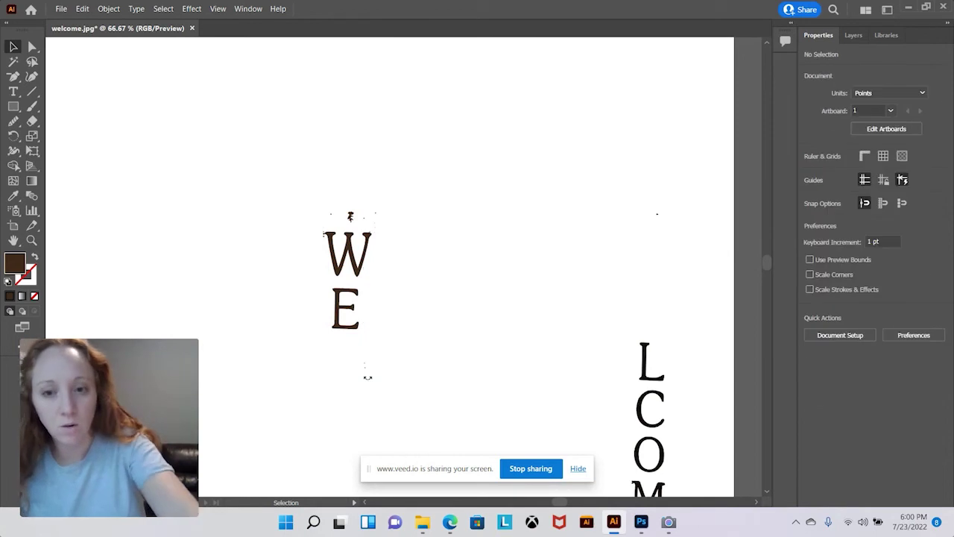
pyautogui.moveTo(393, 227); pyautogui.dragTo(392, 228)
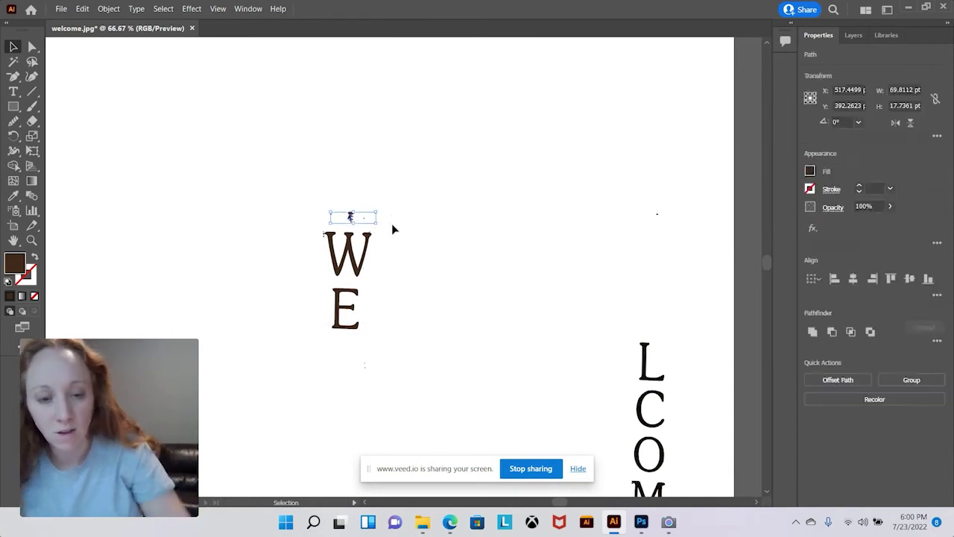
pyautogui.press('Delete')
# Remove the tiny stray paths beside the W and at its top-right
pyautogui.moveTo(670, 254); pyautogui.dragTo(601, 249)
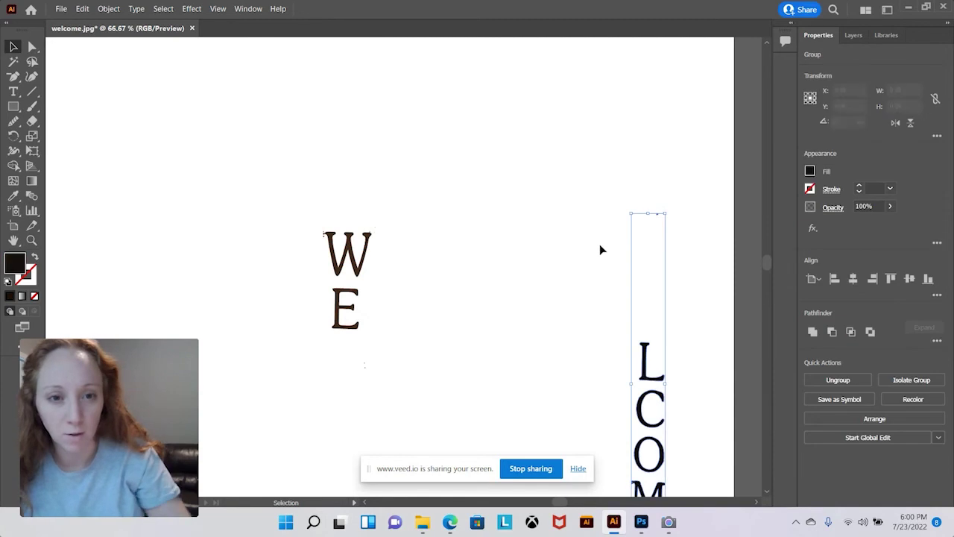
pyautogui.click(304, 213)
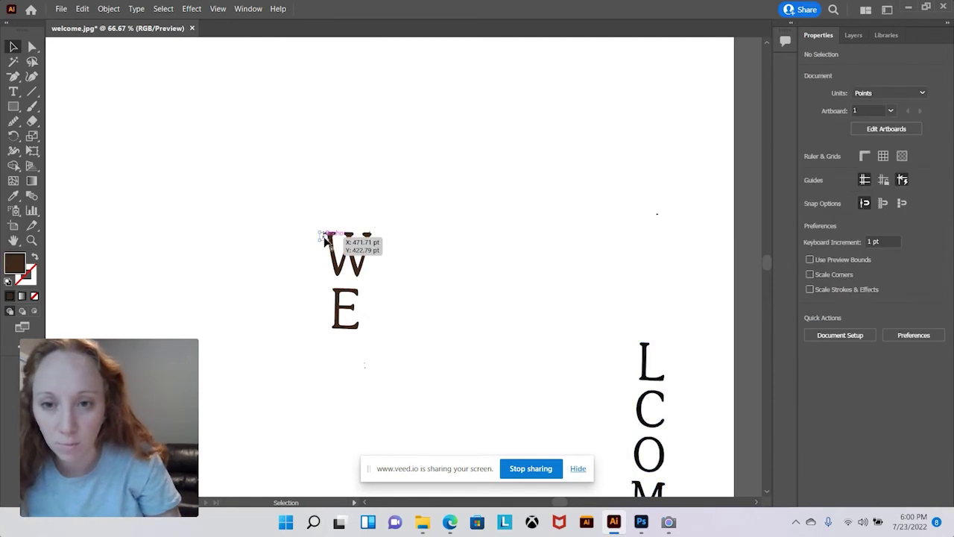
pyautogui.click(325, 239)
pyautogui.press('Delete')
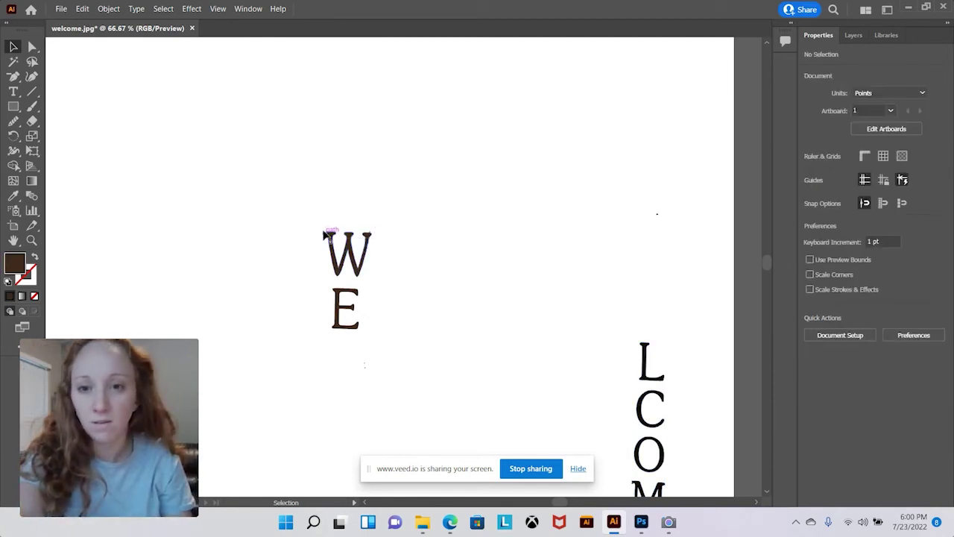
pyautogui.click(373, 228)
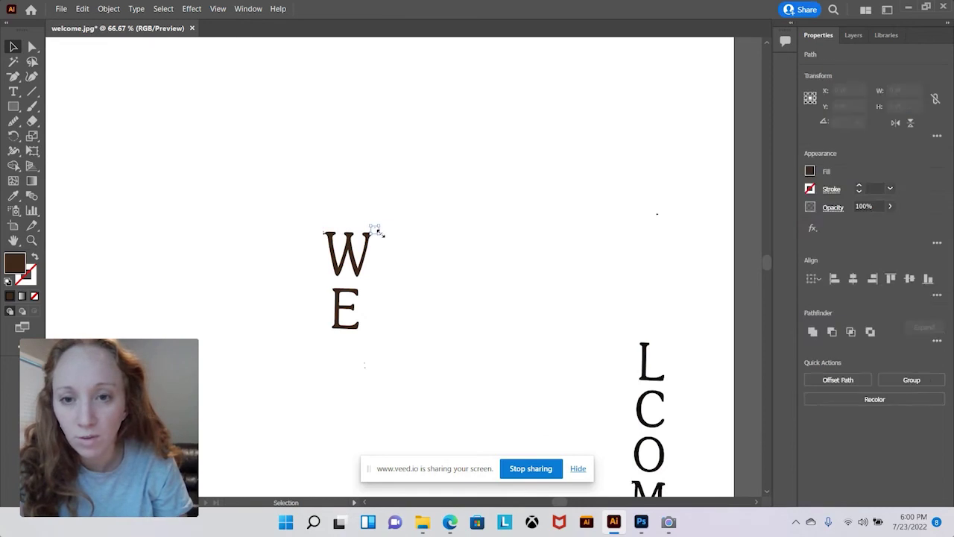
pyautogui.press('Delete')
# Move the LCOME column directly beneath WE so WELCOME reads vertically
pyautogui.scroll(-4, 534, 241)
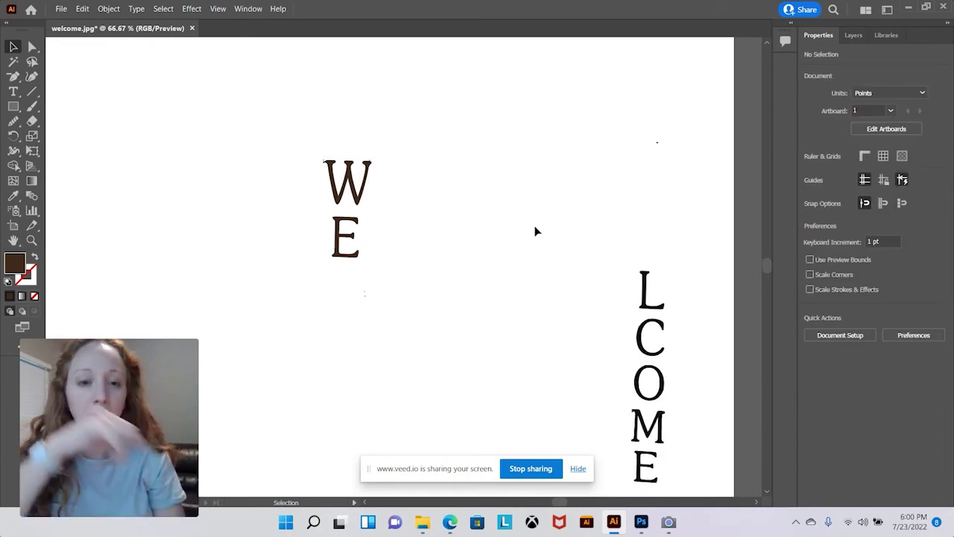
pyautogui.click(655, 316)
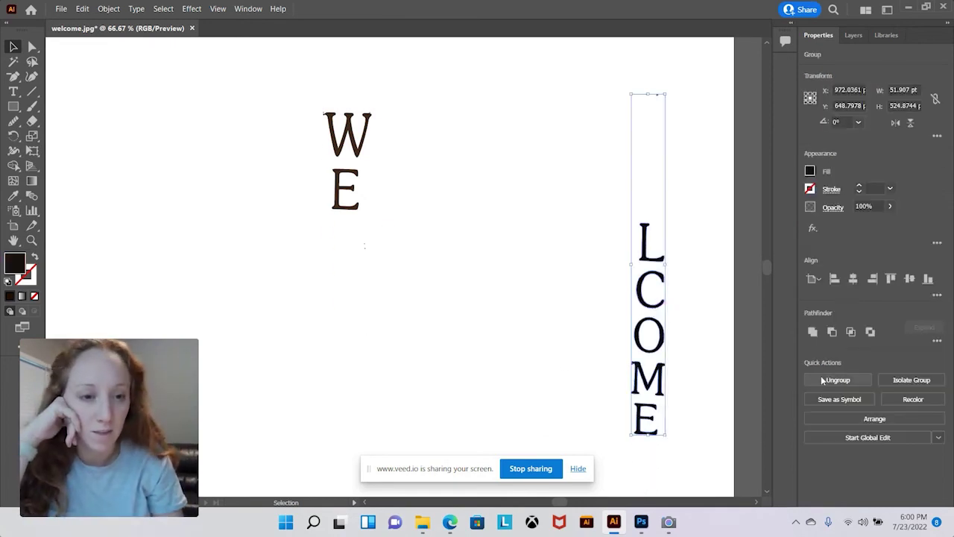
pyautogui.click(608, 75)
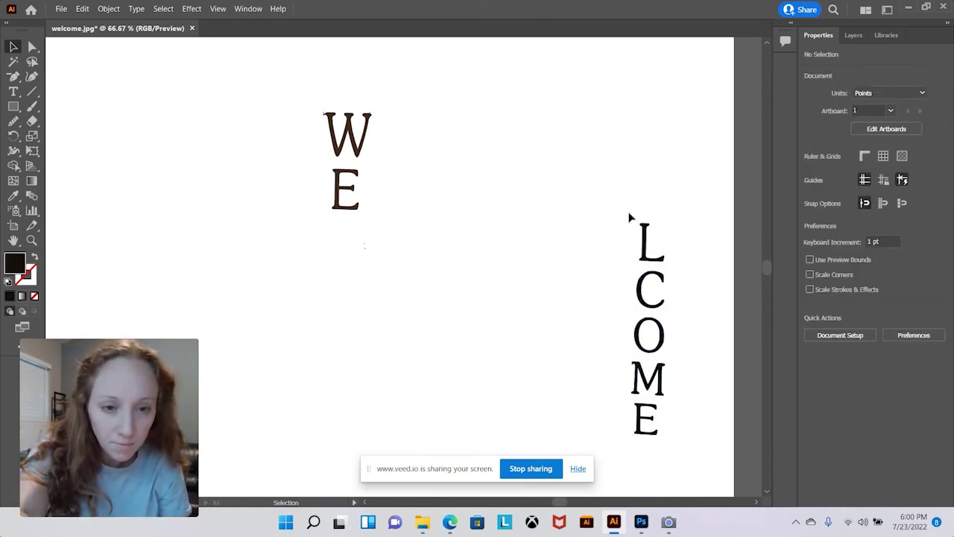
pyautogui.moveTo(693, 390); pyautogui.dragTo(354, 390)
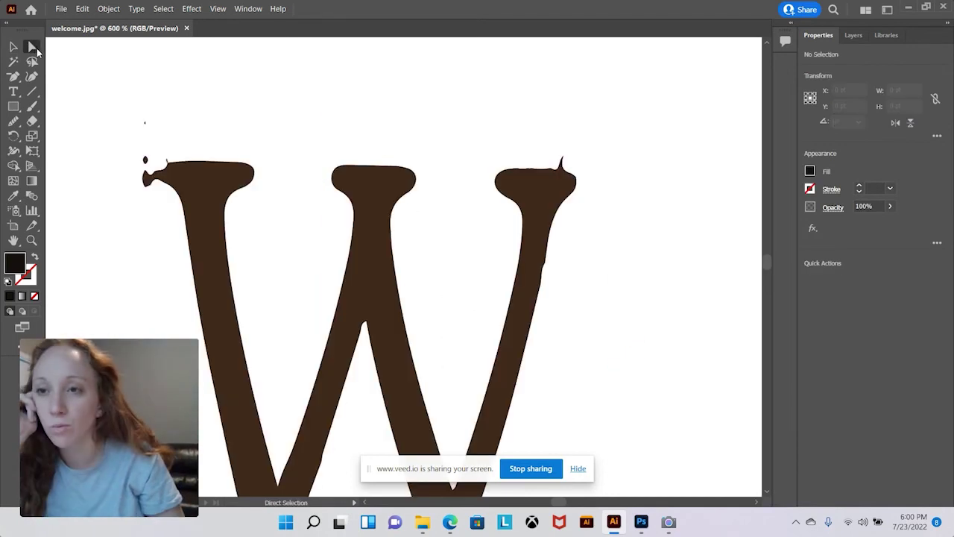
pyautogui.click(32, 46)
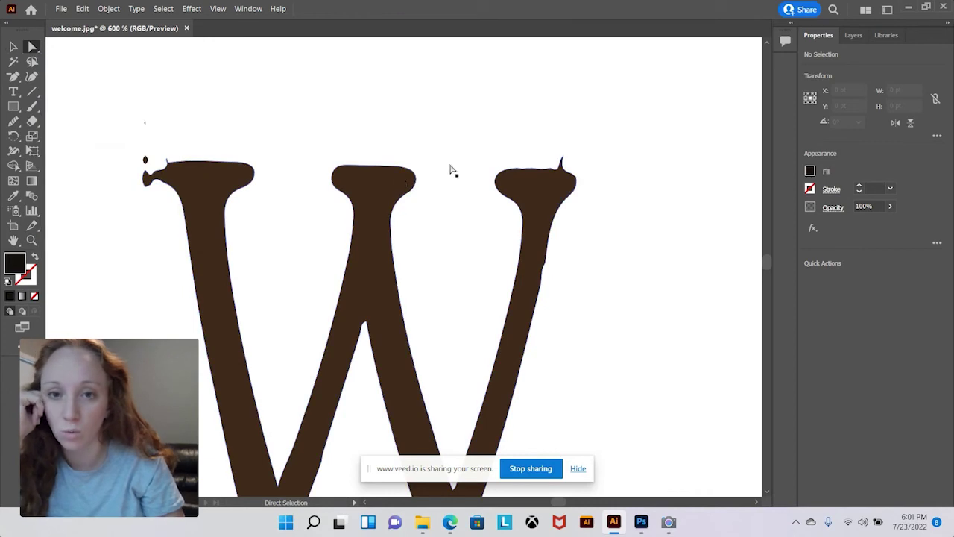
# With the Delete Anchor Point tool, remove the spiky anchor on the W's top-right serif
pyautogui.click(570, 171)
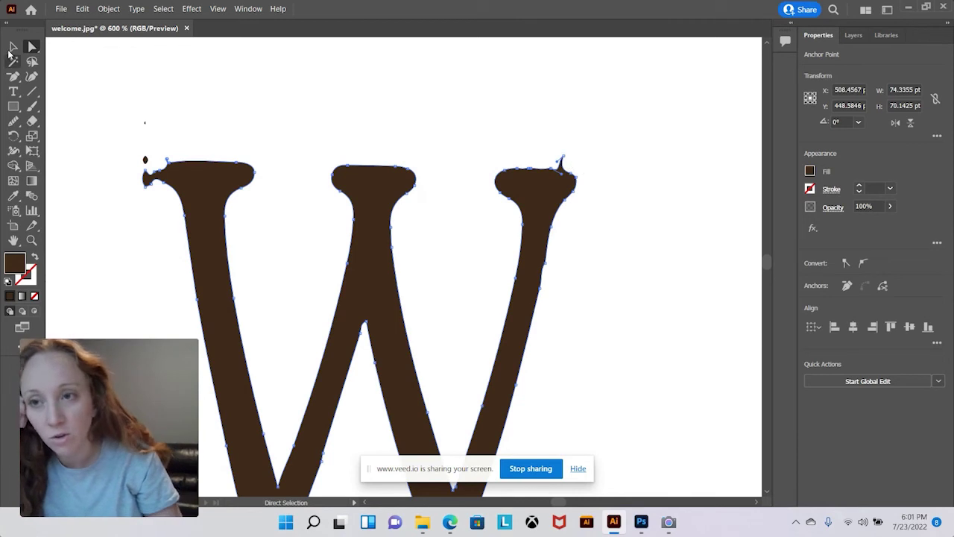
pyautogui.click(14, 78)
pyautogui.click(13, 77)
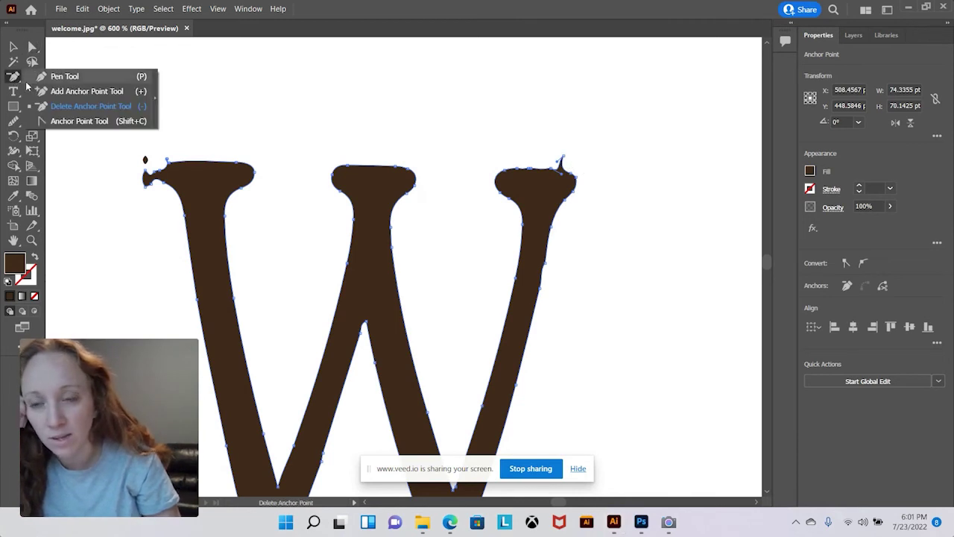
pyautogui.click(61, 108)
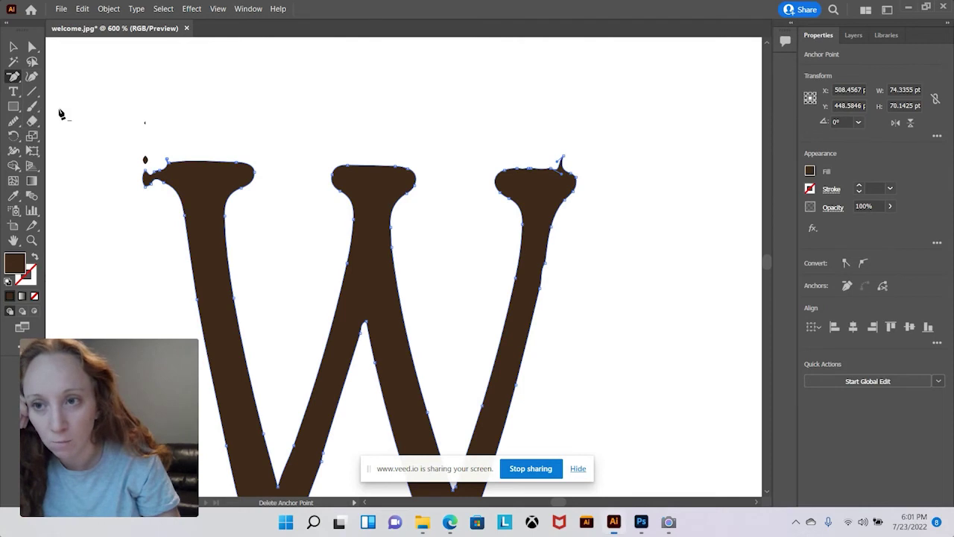
pyautogui.click(564, 160)
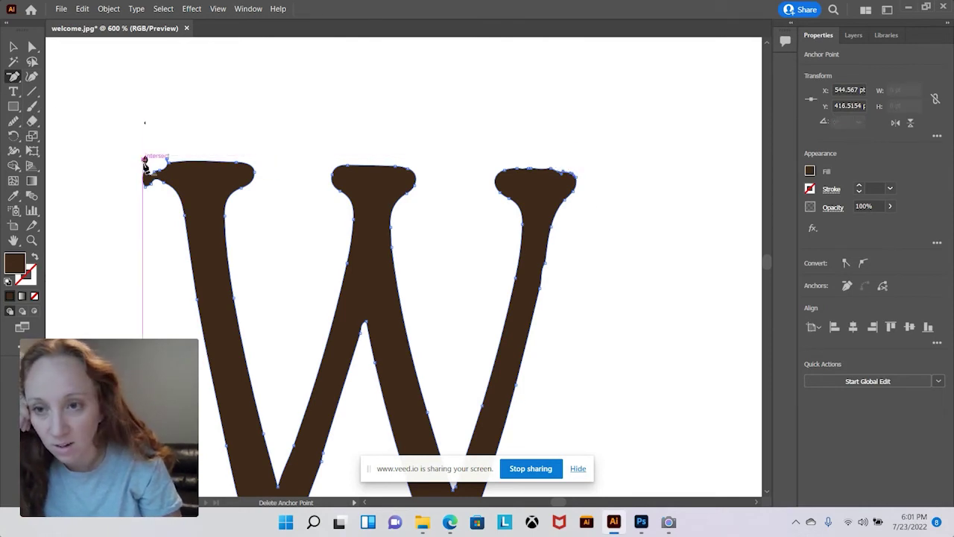
# Try removing anchors on the W's top-left serif, dismiss the missing-anchor warnings, and deselect
pyautogui.click(147, 177)
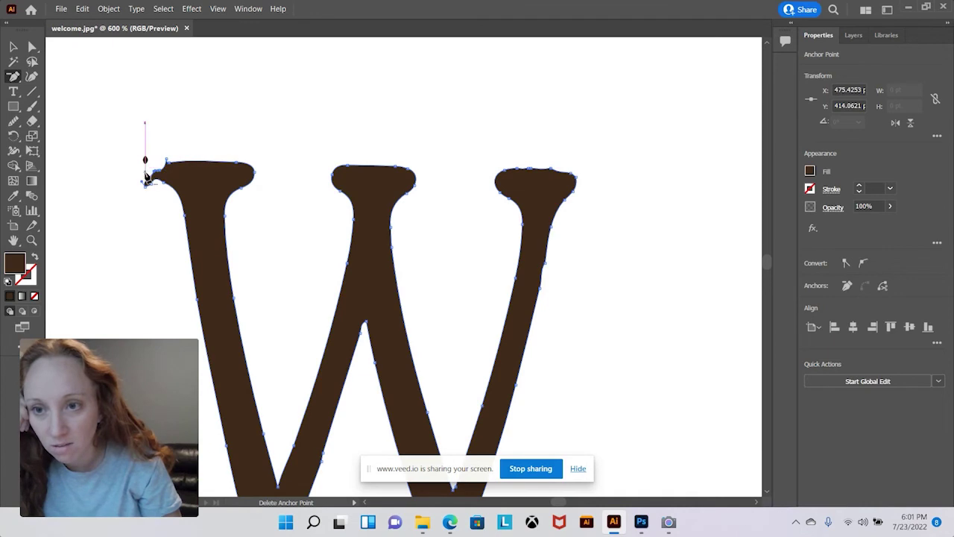
pyautogui.click(146, 180)
pyautogui.click(151, 189)
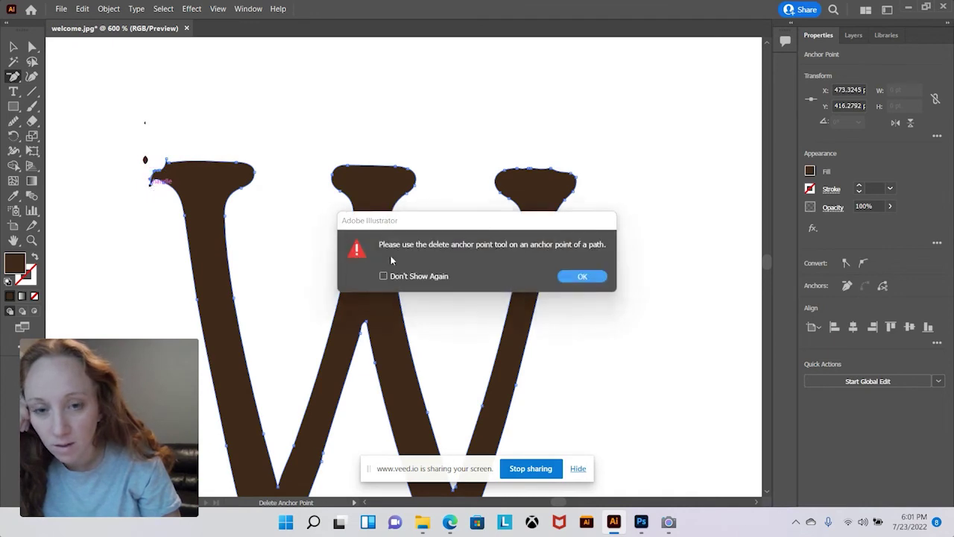
pyautogui.click(561, 277)
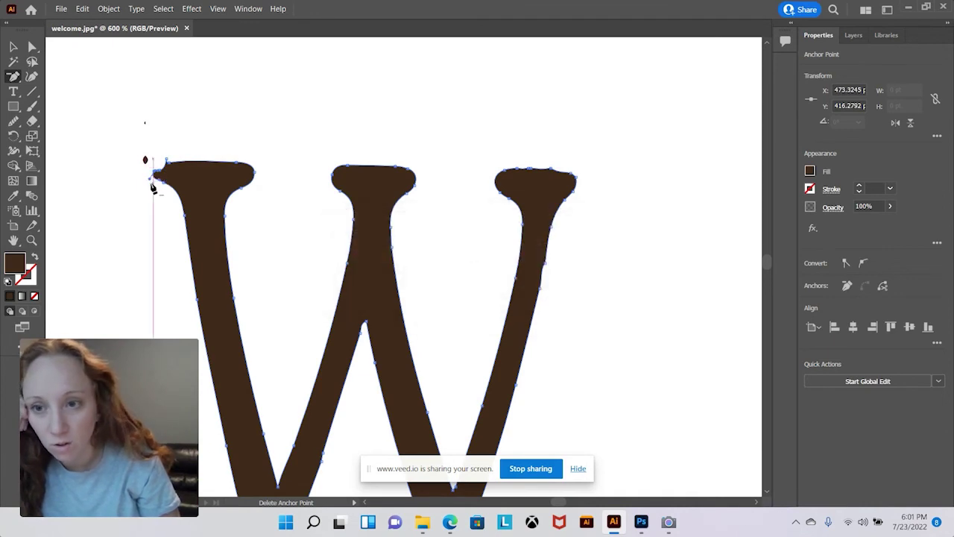
pyautogui.click(149, 179)
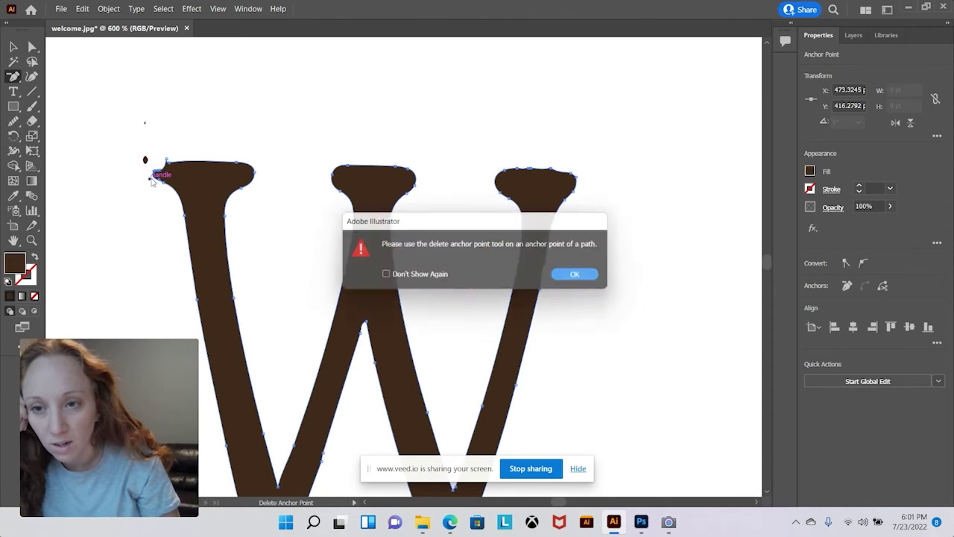
pyautogui.click(580, 276)
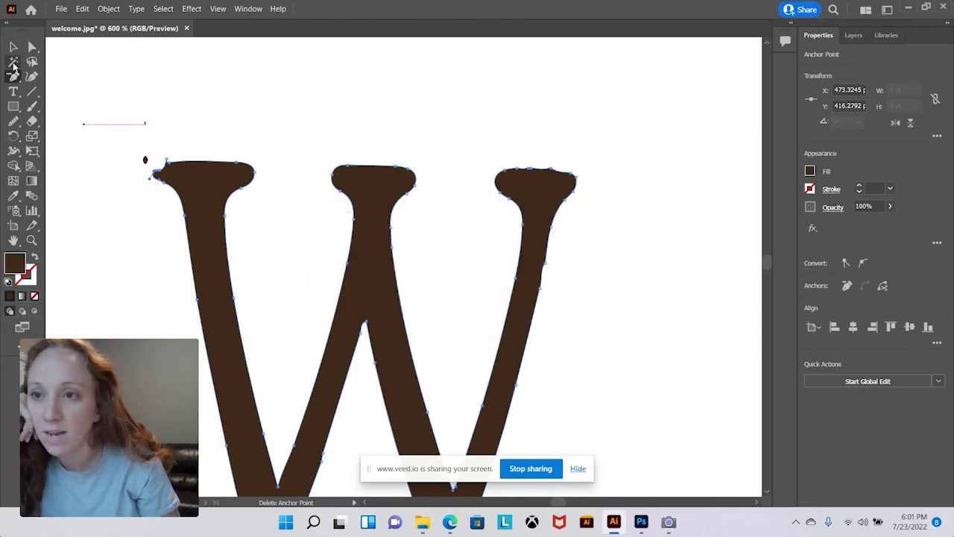
pyautogui.click(13, 46)
pyautogui.click(153, 127)
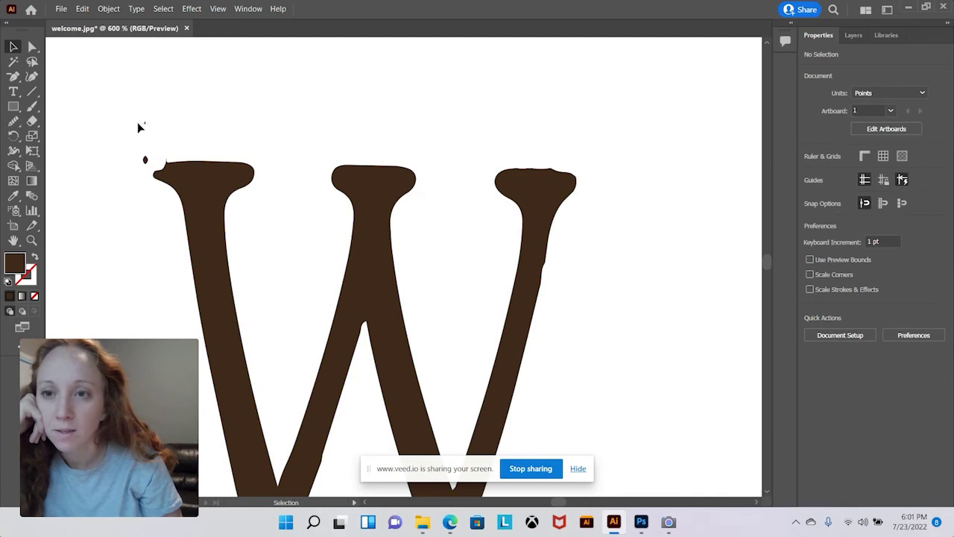
# Smooth the top edges of the W's right and left serifs with the Smooth tool
pyautogui.click(141, 122)
pyautogui.click(146, 164)
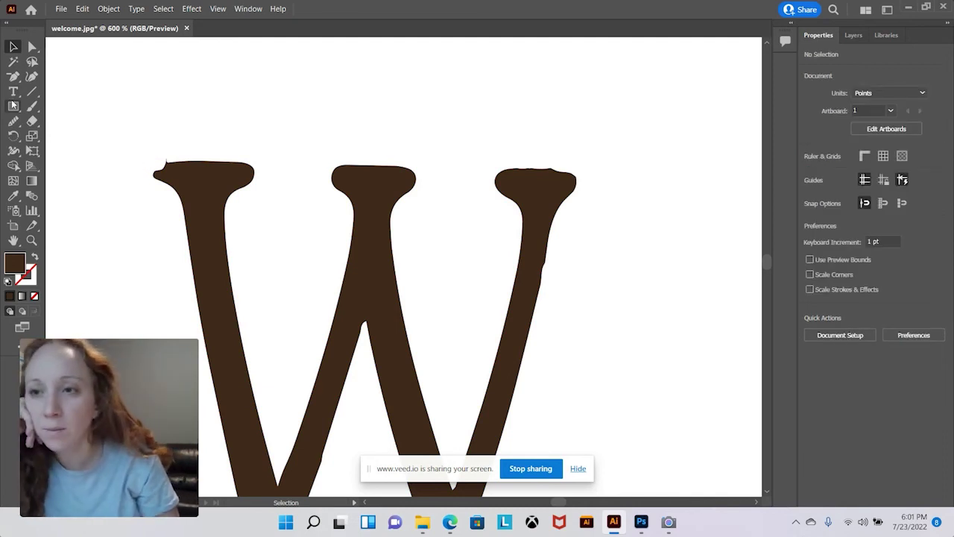
pyautogui.click(12, 123)
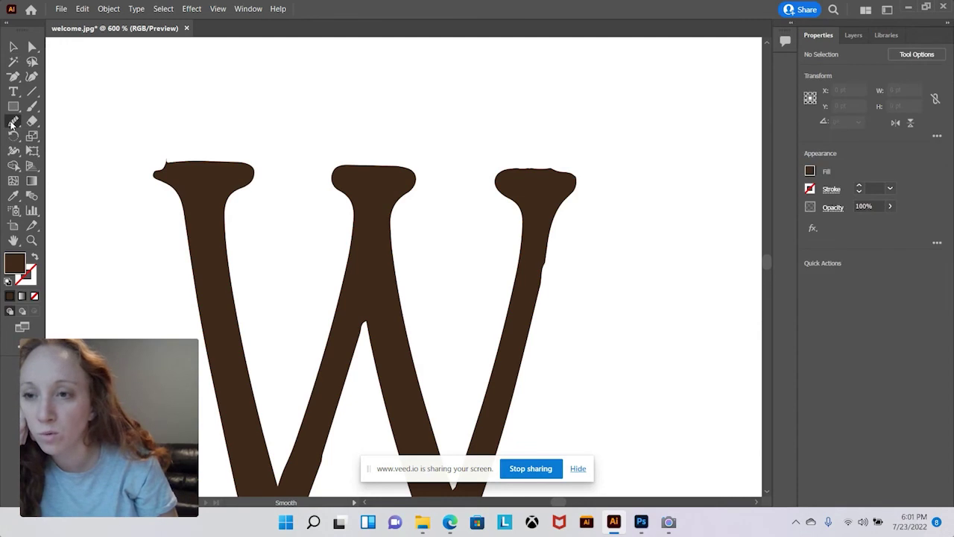
pyautogui.keyDown('ctrl'); pyautogui.click(223, 188); pyautogui.keyUp('ctrl')
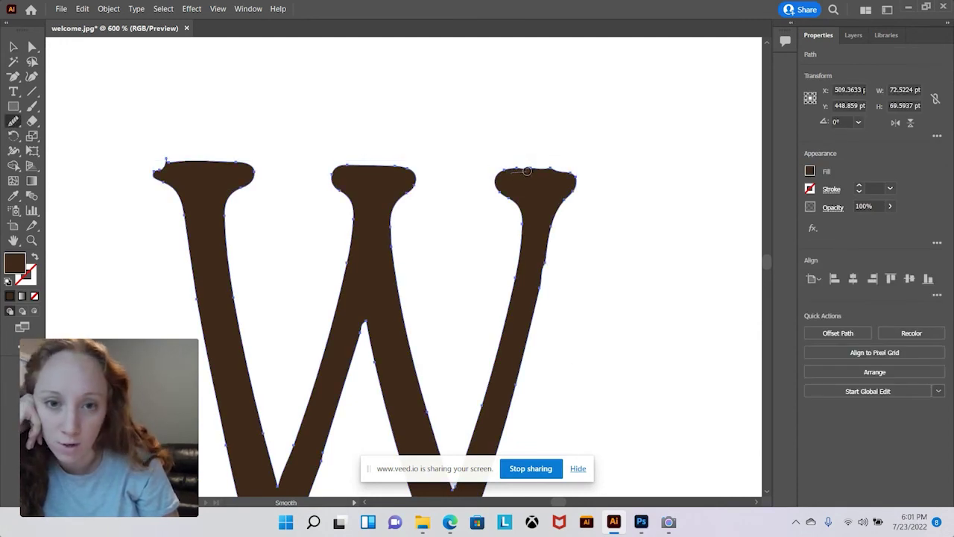
pyautogui.moveTo(570, 172); pyautogui.dragTo(520, 169)
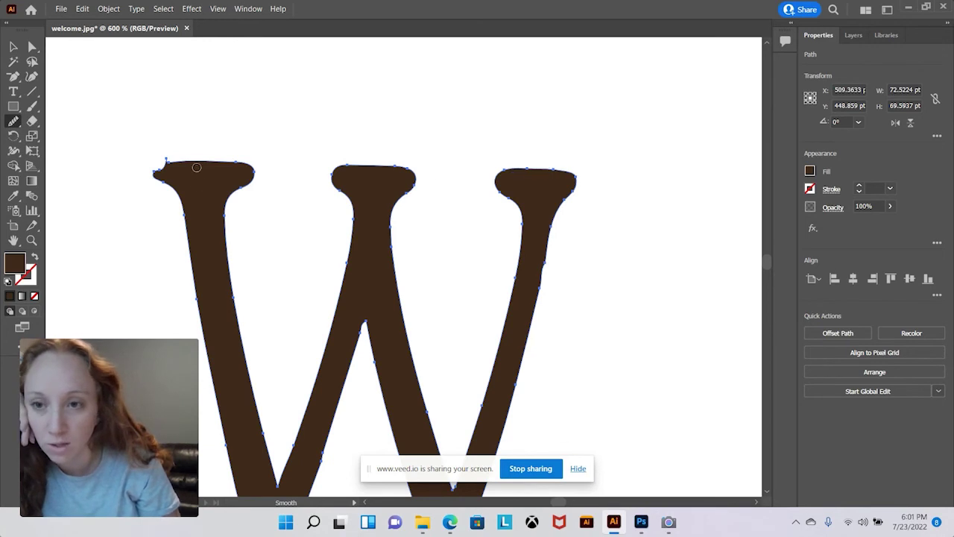
pyautogui.moveTo(176, 160)
pyautogui.mouseDown()
pyautogui.moveTo(155, 160)
pyautogui.moveTo(173, 161)
pyautogui.mouseUp()
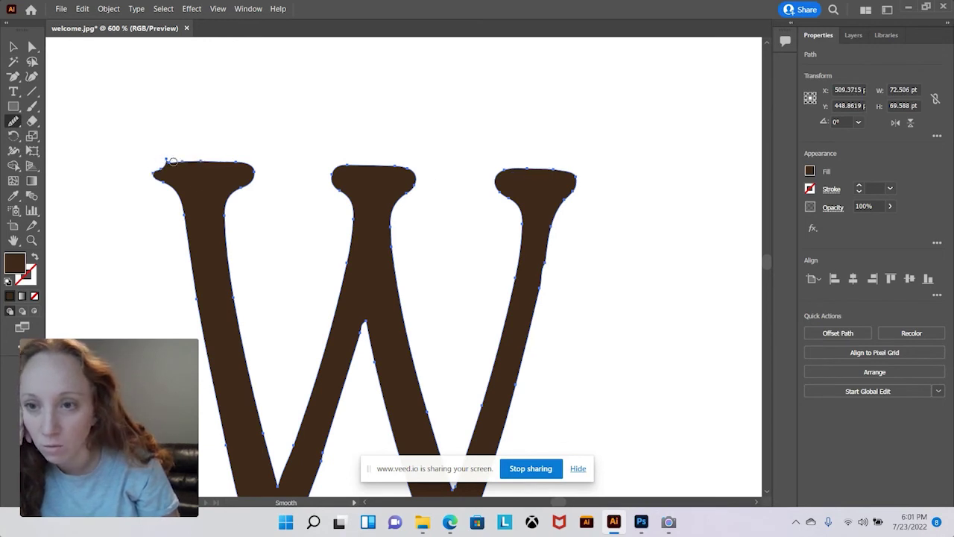
pyautogui.moveTo(178, 165); pyautogui.dragTo(162, 166)
# Reselect the W path and smooth its top-left corner
pyautogui.click(32, 46)
pyautogui.click(166, 174)
pyautogui.click(189, 145)
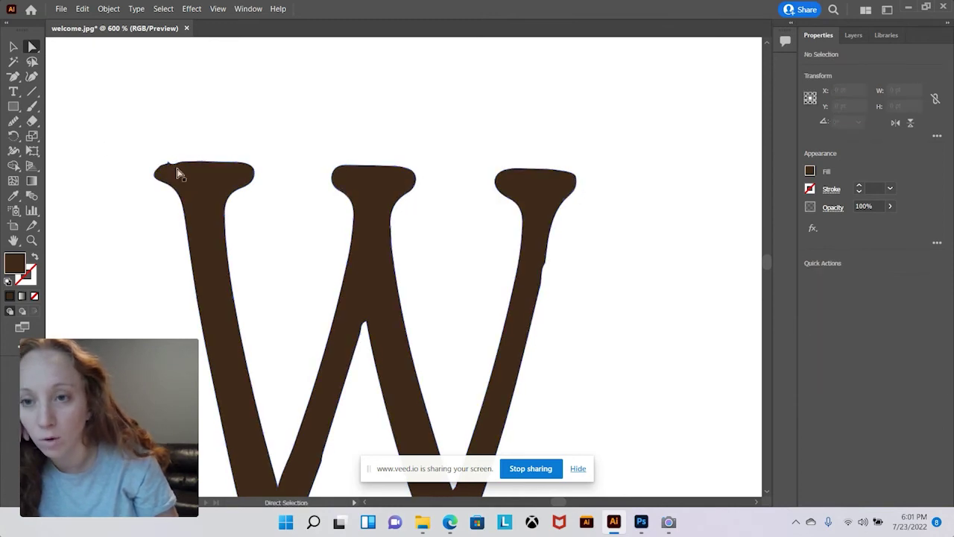
pyautogui.click(178, 173)
pyautogui.click(14, 120)
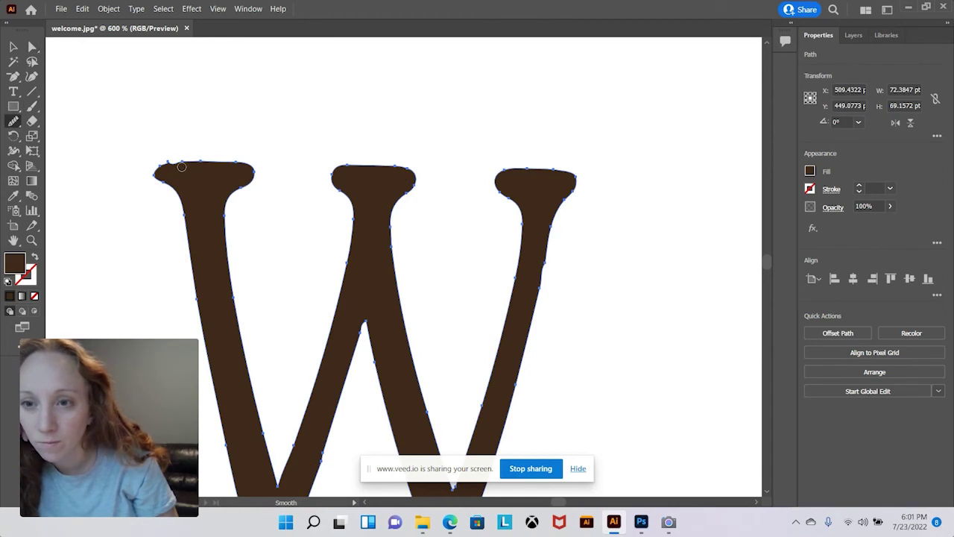
pyautogui.moveTo(161, 167); pyautogui.dragTo(196, 162)
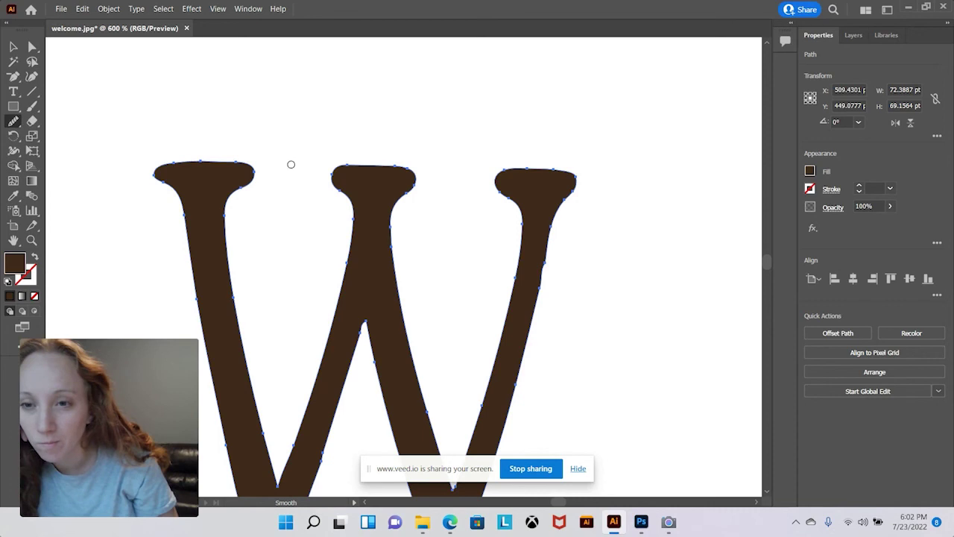
# Select the letter E and smooth one of its edges
pyautogui.scroll(-3, 447, 246)
pyautogui.scroll(-10, 422, 222)
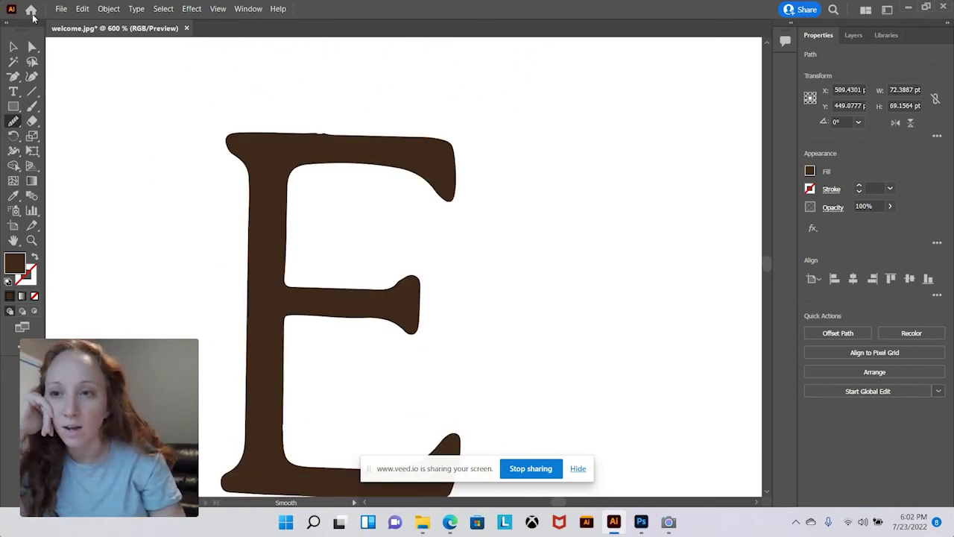
pyautogui.click(14, 46)
pyautogui.click(250, 142)
pyautogui.click(13, 121)
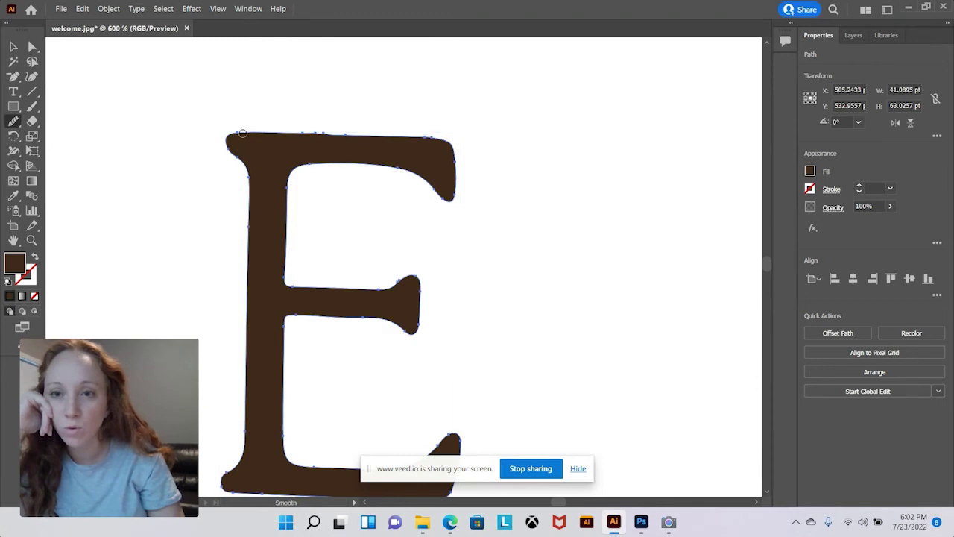
pyautogui.moveTo(379, 140); pyautogui.dragTo(366, 138)
pyautogui.scroll(-10, 366, 139)
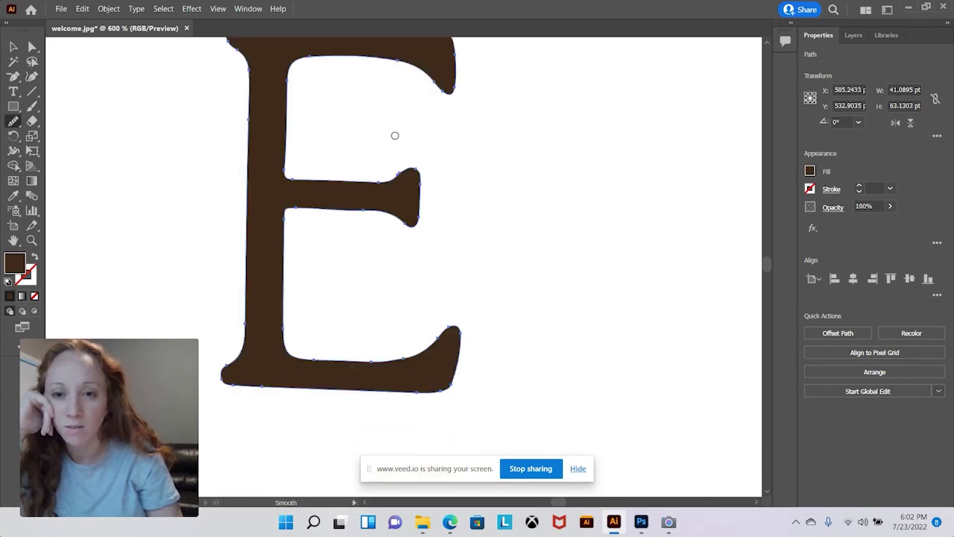
pyautogui.scroll(-5, 381, 138)
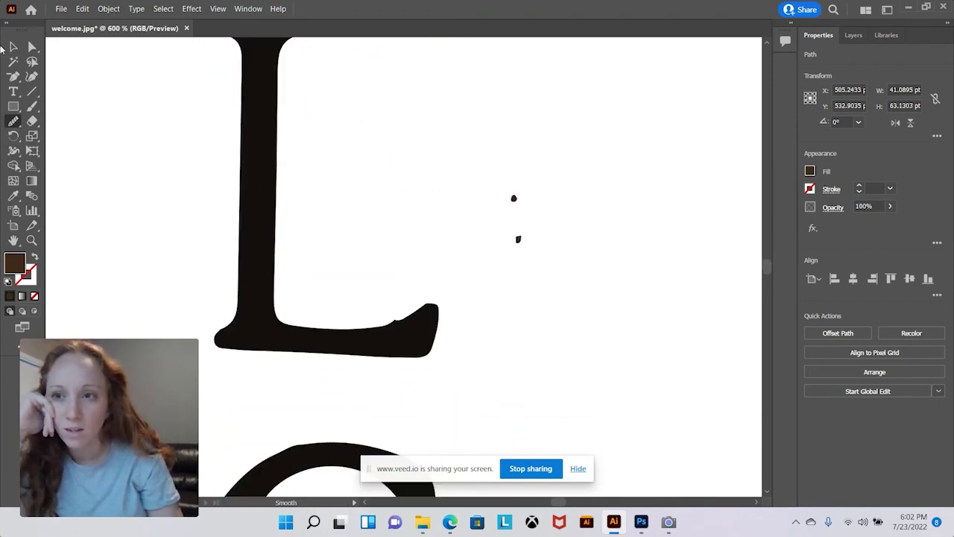
# Delete the two stray dots beside the L and smooth the L's upper edge and foot
pyautogui.click(11, 47)
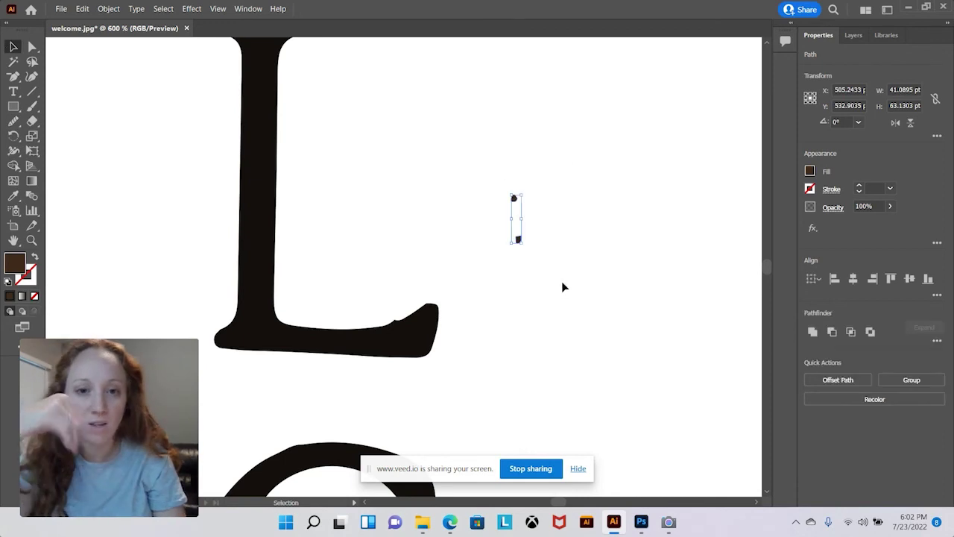
pyautogui.press('Delete')
pyautogui.click(391, 342)
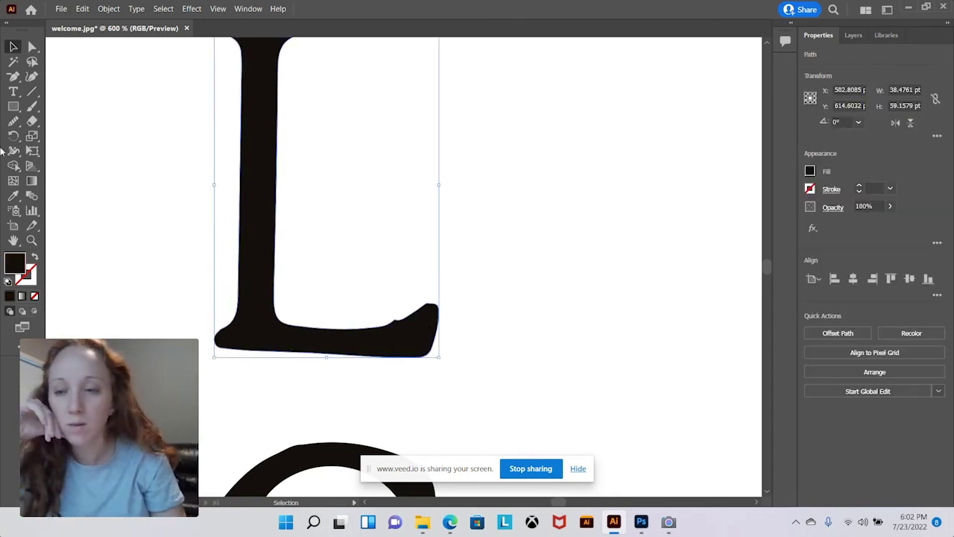
pyautogui.click(12, 121)
pyautogui.moveTo(408, 316)
pyautogui.mouseDown()
pyautogui.moveTo(366, 330)
pyautogui.moveTo(431, 317)
pyautogui.mouseUp()
pyautogui.scroll(-5, 467, 296)
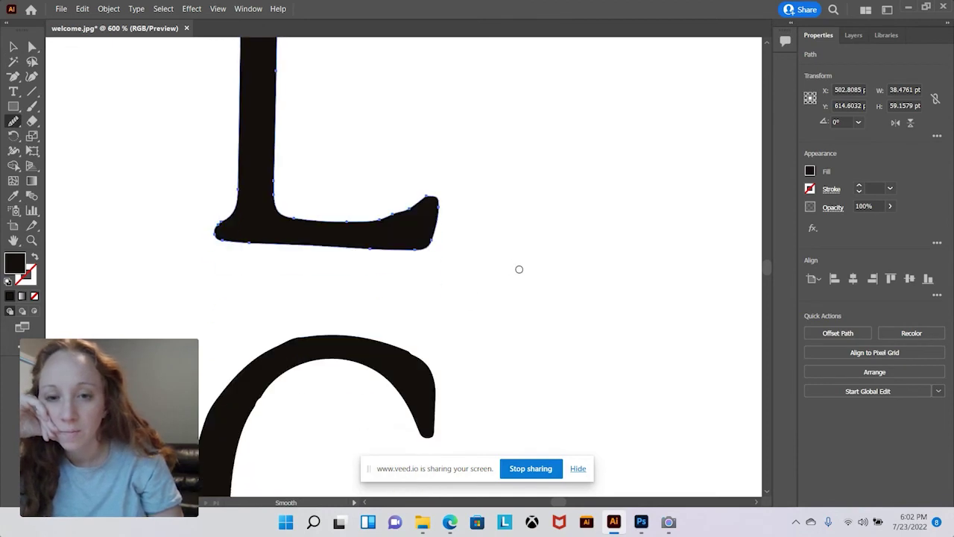
pyautogui.moveTo(414, 99); pyautogui.dragTo(415, 100)
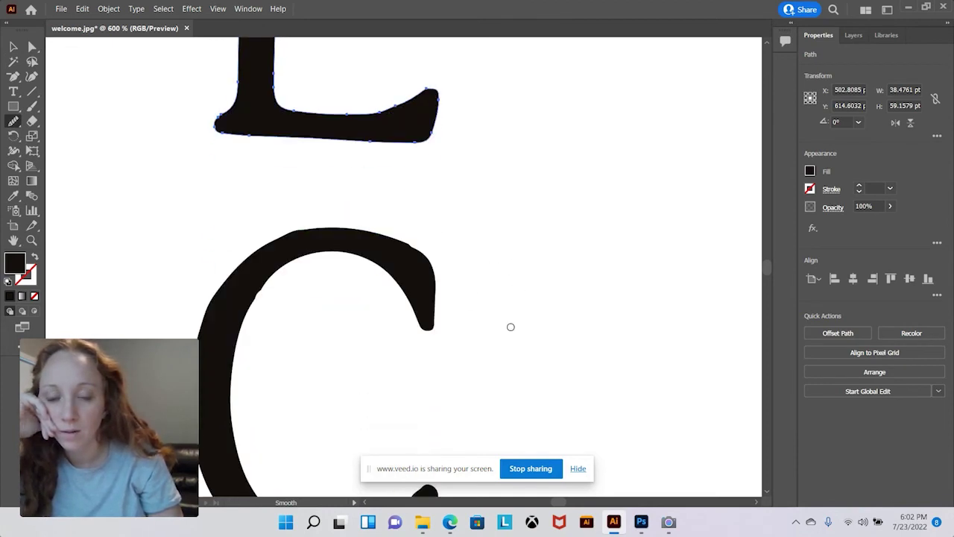
pyautogui.scroll(-3, 509, 326)
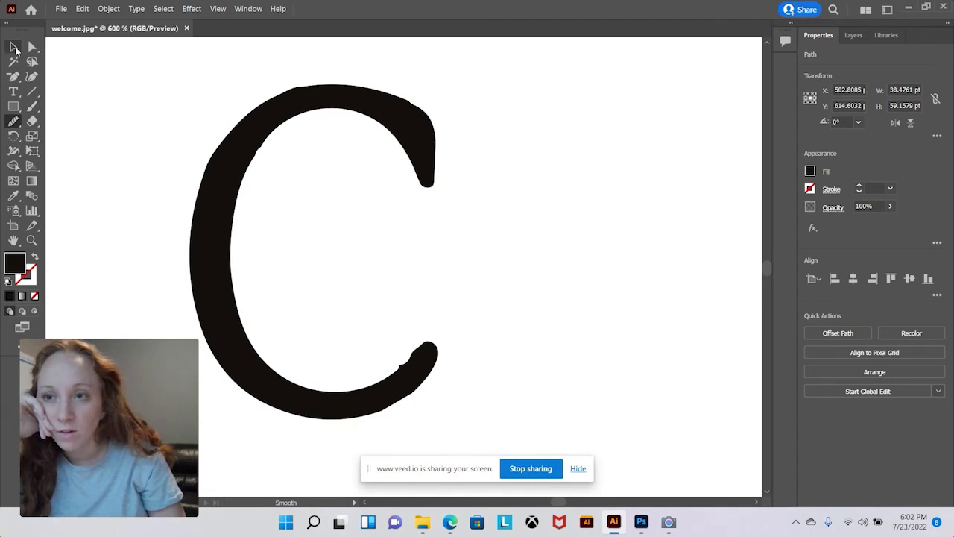
# Smooth the C's top-left curve and the inner edge of its tail
pyautogui.click(14, 46)
pyautogui.click(252, 170)
pyautogui.click(13, 121)
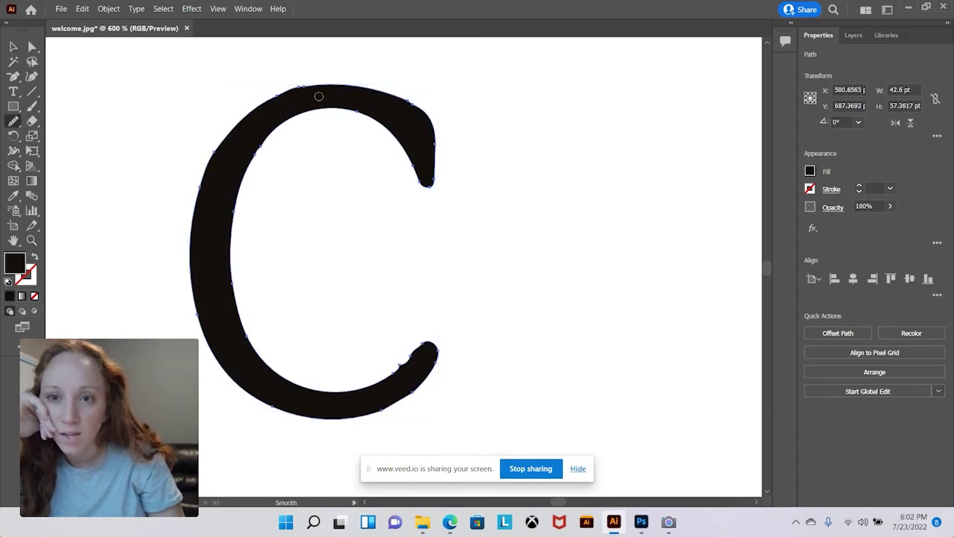
pyautogui.moveTo(319, 82); pyautogui.dragTo(259, 116)
pyautogui.scroll(-3, 397, 190)
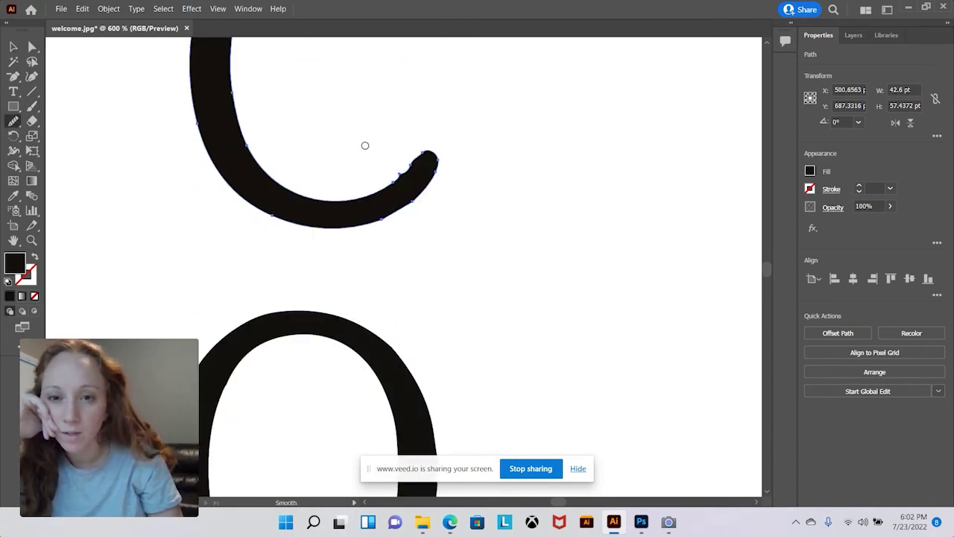
pyautogui.moveTo(411, 140); pyautogui.dragTo(400, 143)
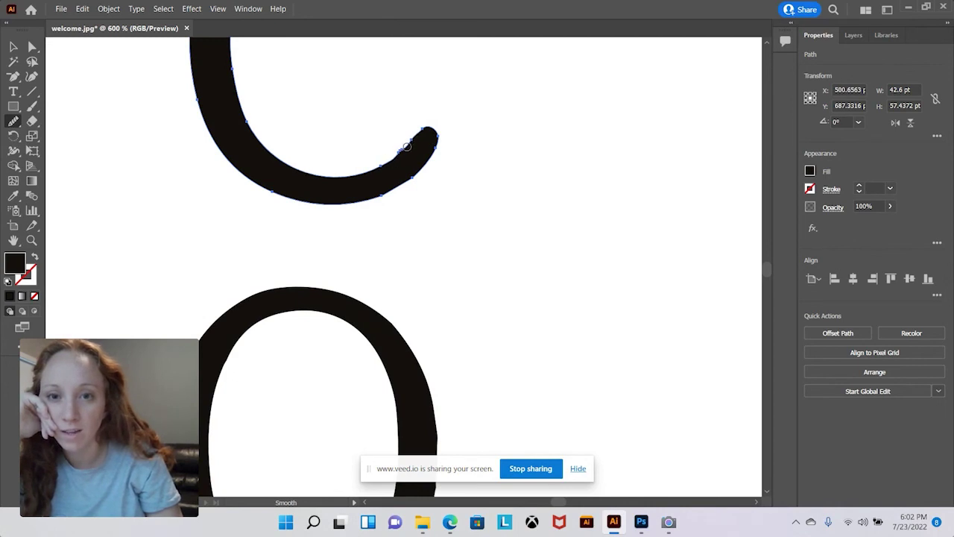
pyautogui.scroll(-3, 458, 176)
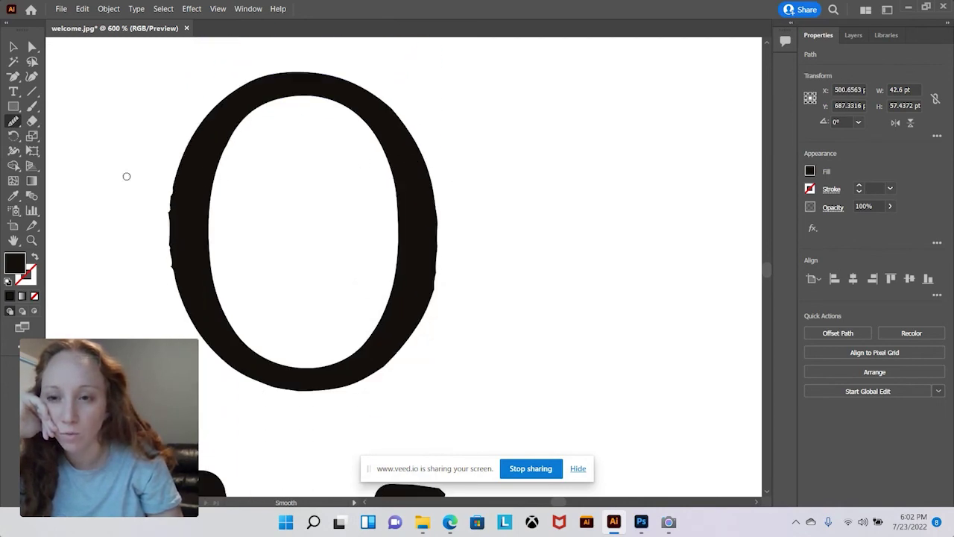
# Smooth the bumpy outer edges of the O
pyautogui.press('v')
pyautogui.click(198, 209)
pyautogui.click(14, 121)
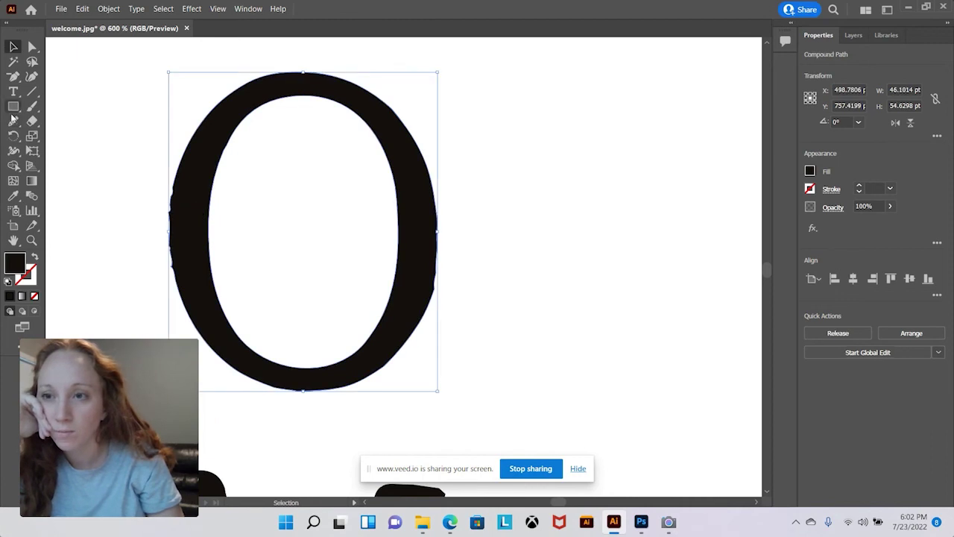
pyautogui.moveTo(173, 215)
pyautogui.mouseDown()
pyautogui.moveTo(166, 196)
pyautogui.moveTo(171, 256)
pyautogui.moveTo(192, 270)
pyautogui.mouseUp()
pyautogui.moveTo(454, 209)
pyautogui.mouseDown()
pyautogui.moveTo(414, 315)
pyautogui.moveTo(445, 240)
pyautogui.mouseUp()
pyautogui.scroll(-5, 445, 240)
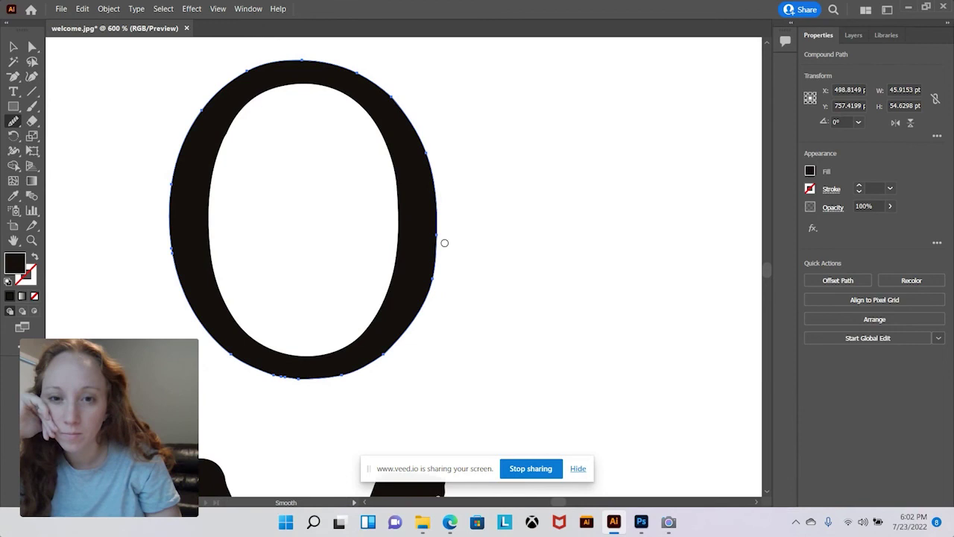
pyautogui.scroll(-2, 220, 194)
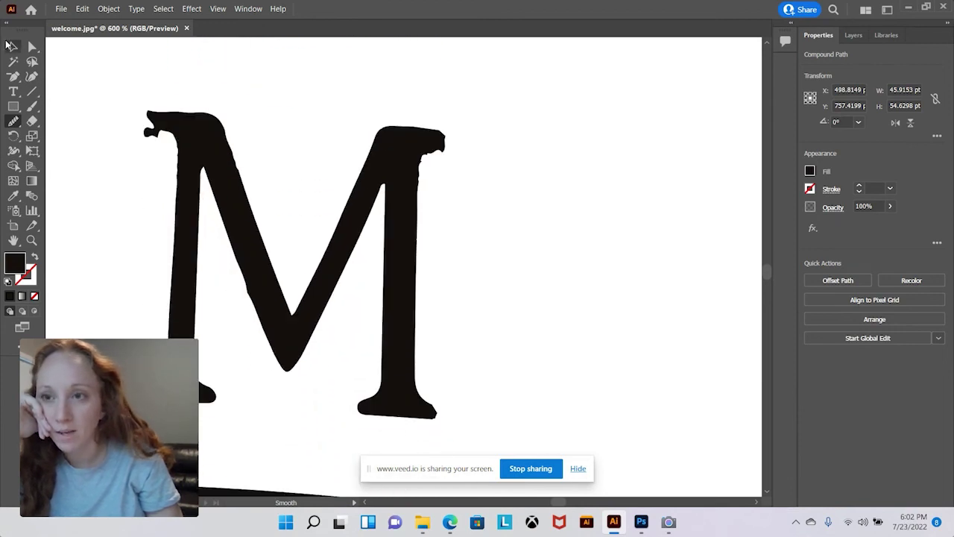
# Select the M and delete the stray anchor points on its ragged top-left bump
pyautogui.click(13, 46)
pyautogui.click(191, 124)
pyautogui.click(33, 47)
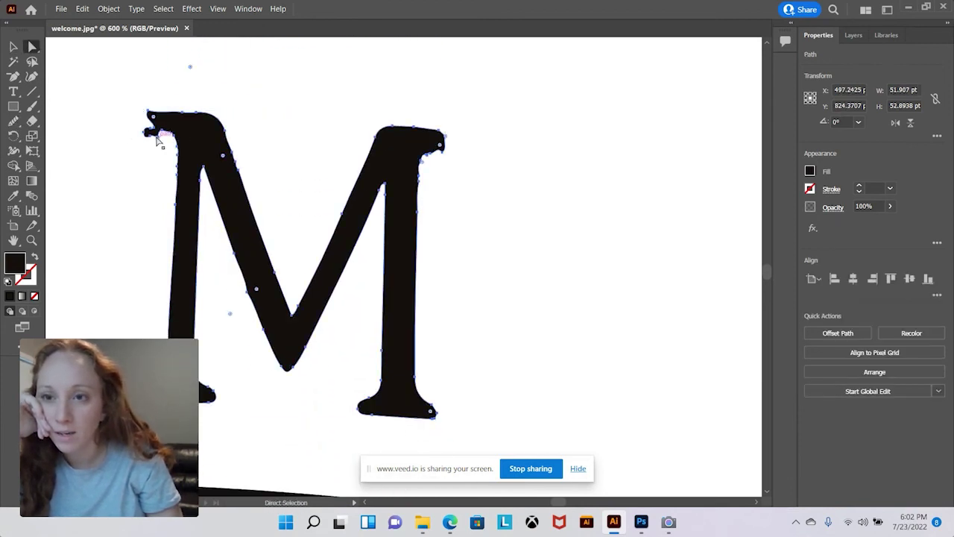
pyautogui.click(16, 77)
pyautogui.click(158, 148)
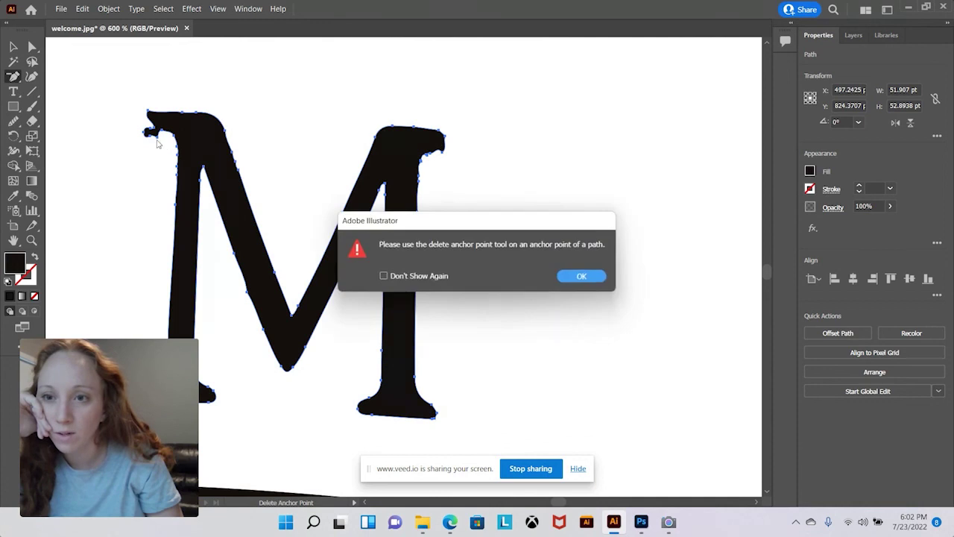
pyautogui.click(577, 275)
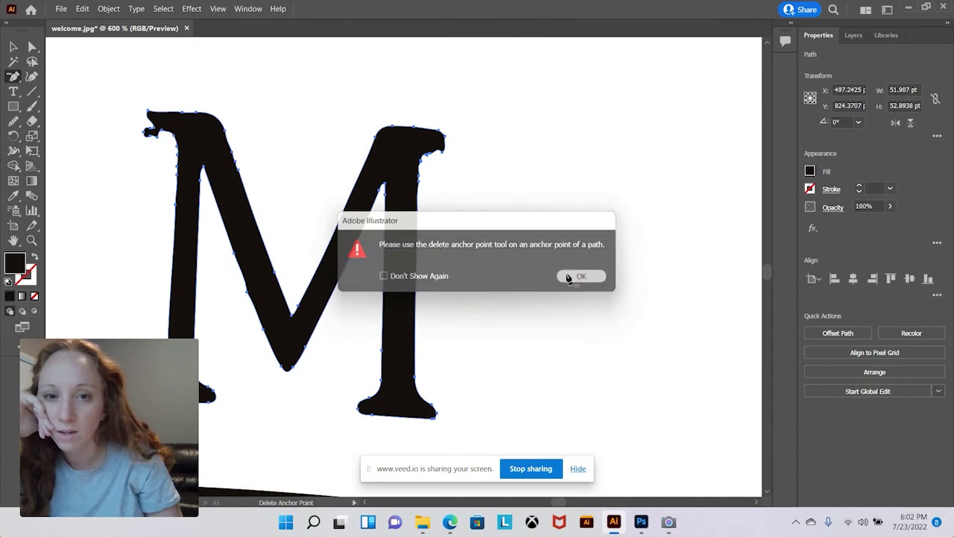
pyautogui.click(150, 138)
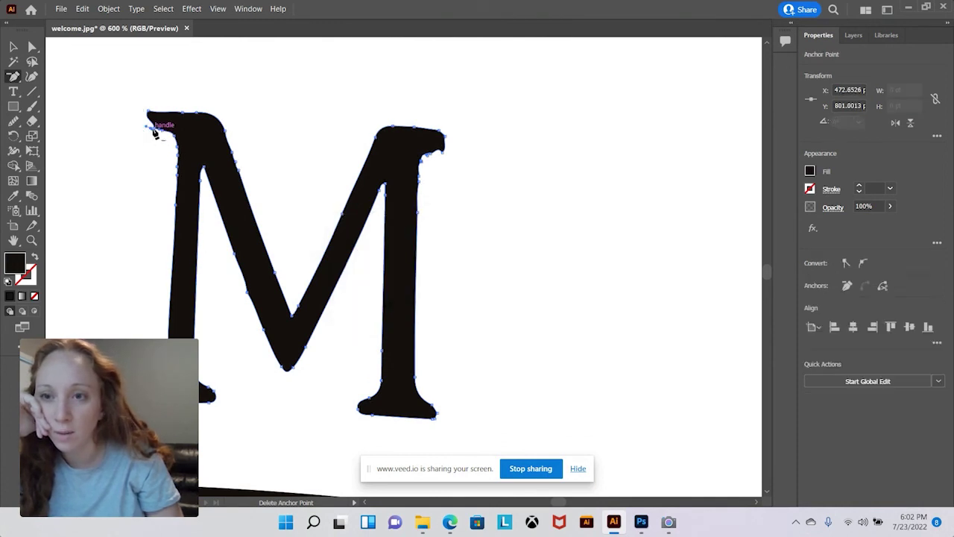
pyautogui.click(152, 131)
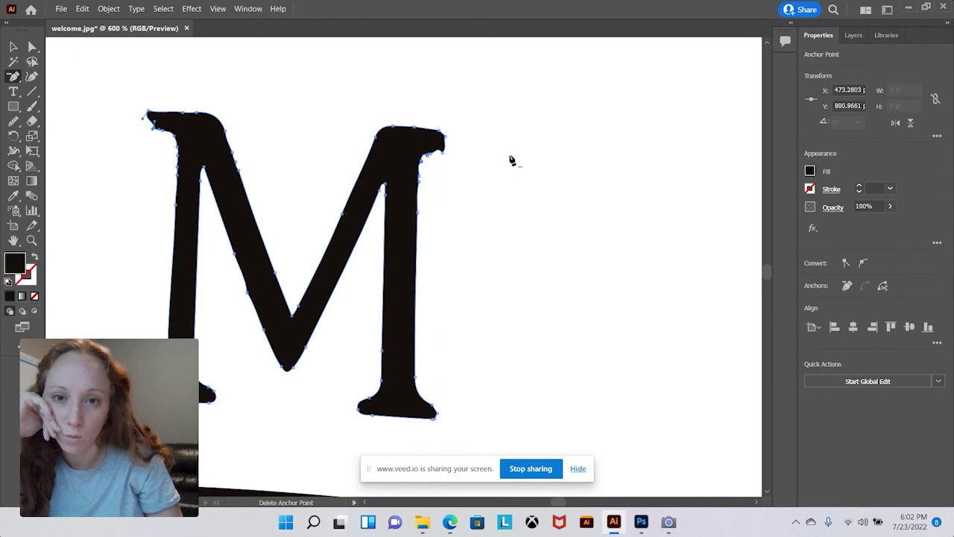
# Delete an anchor on the M's top-right serif and nudge another anchor to flatten it
pyautogui.click(430, 158)
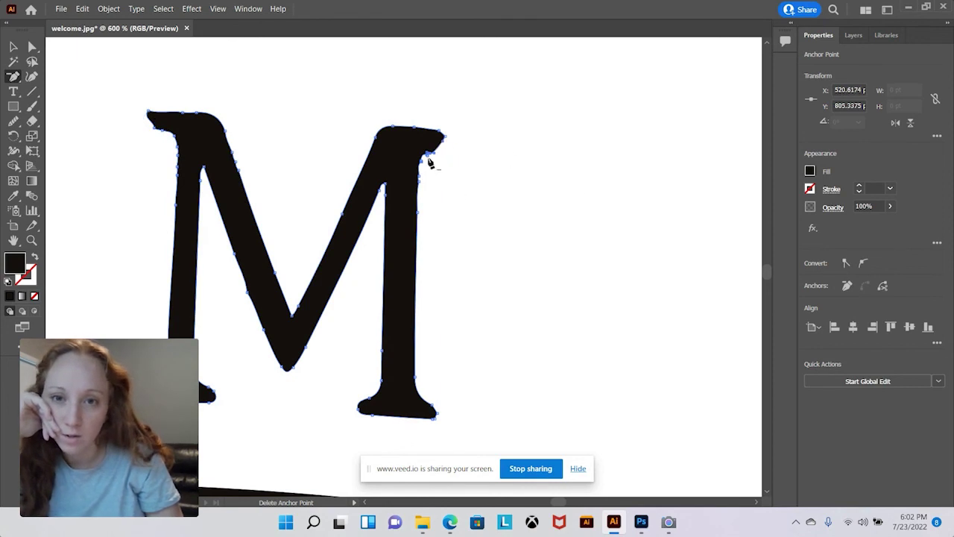
pyautogui.click(474, 158)
pyautogui.press('a')
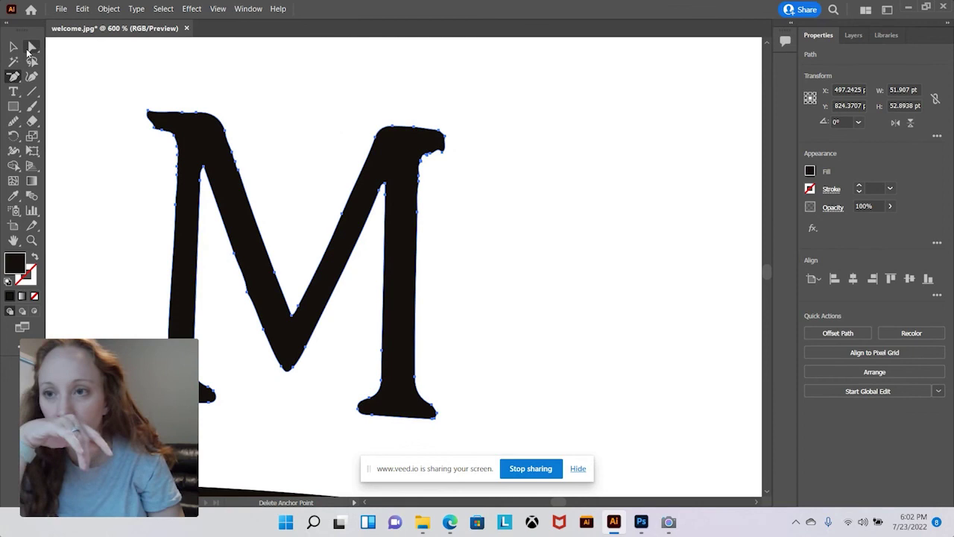
pyautogui.moveTo(442, 146); pyautogui.dragTo(444, 150)
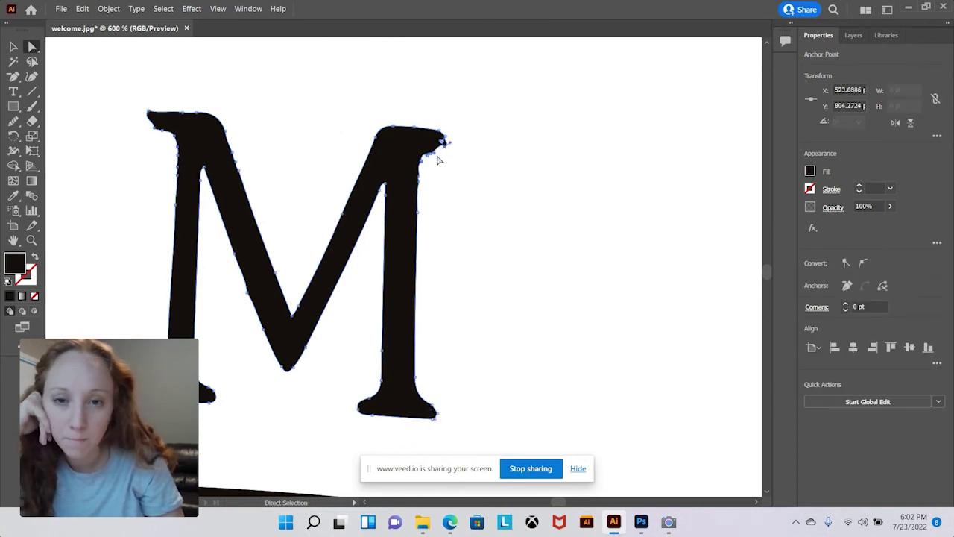
pyautogui.click(436, 157)
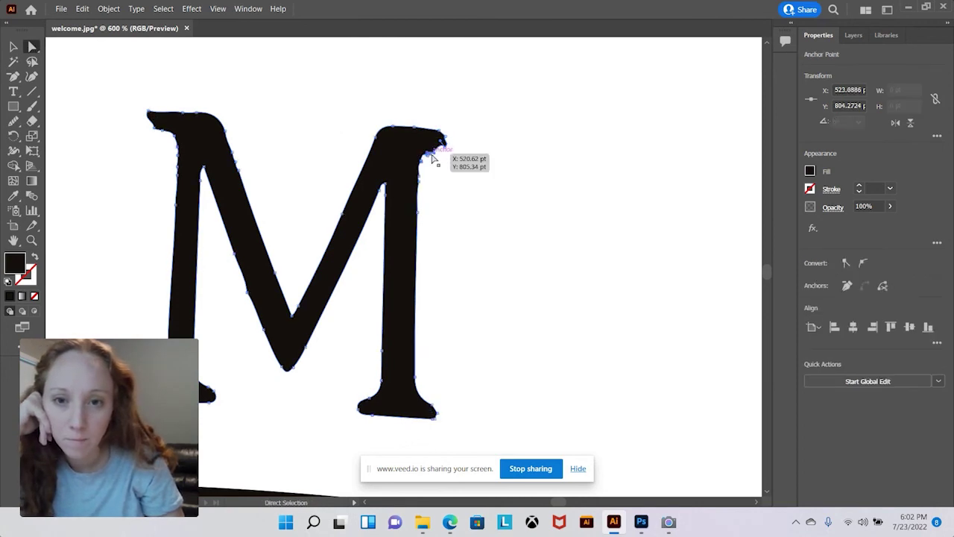
# Square off the M's top-right serif by dragging its anchor and removing an extra point
pyautogui.click(13, 120)
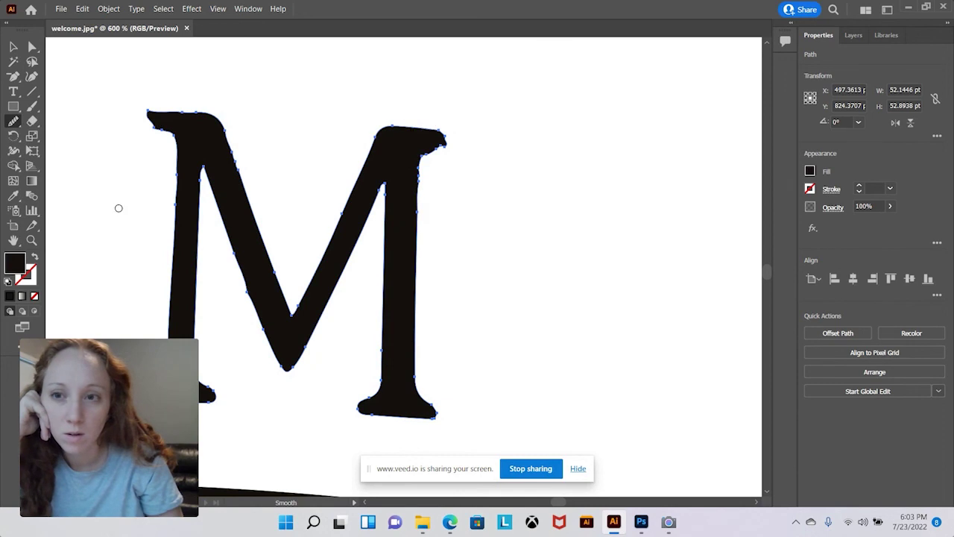
pyautogui.click(37, 47)
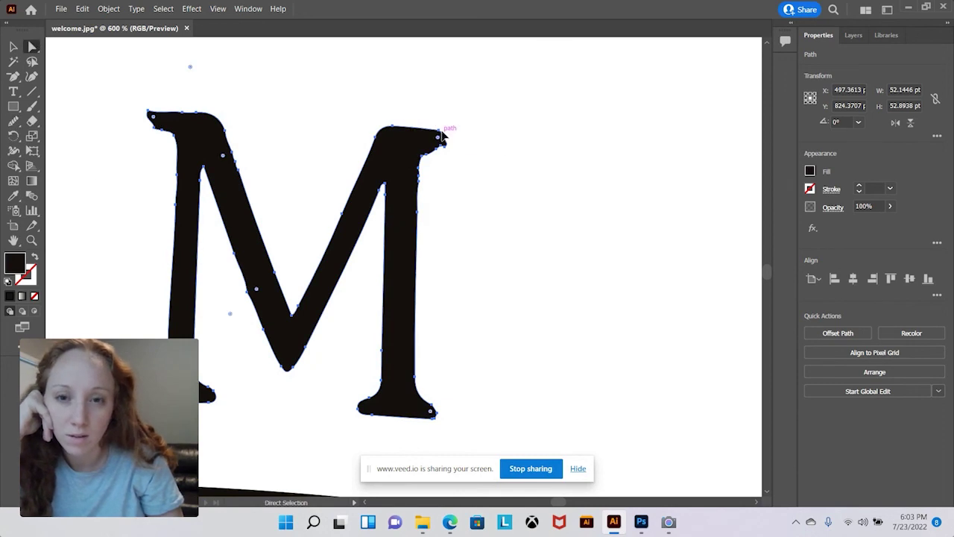
pyautogui.moveTo(449, 142)
pyautogui.mouseDown()
pyautogui.moveTo(452, 130)
pyautogui.moveTo(438, 153)
pyautogui.mouseUp()
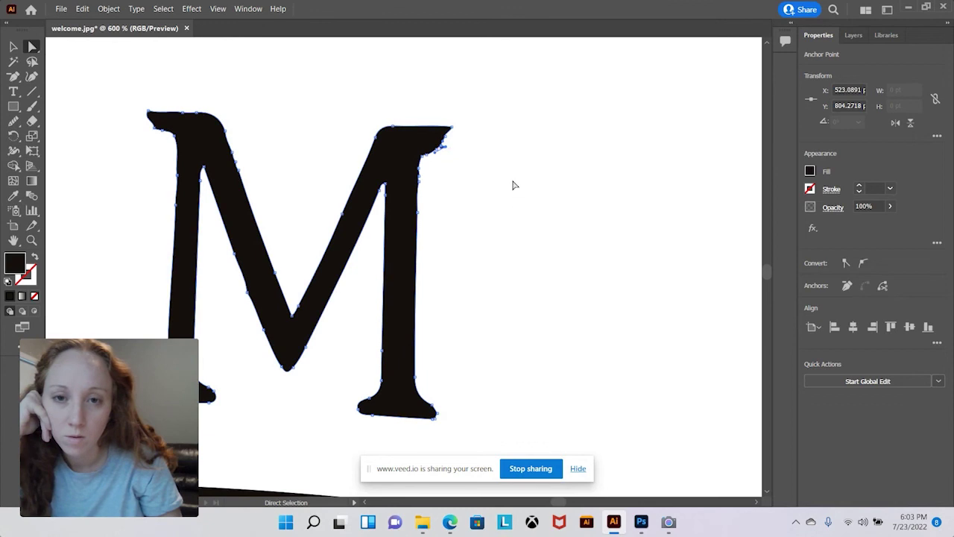
pyautogui.click(513, 185)
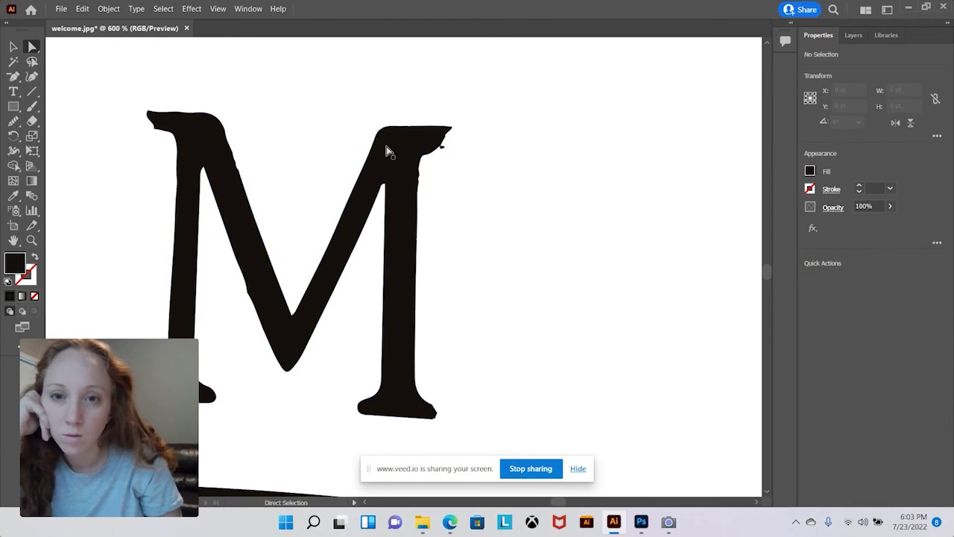
pyautogui.click(443, 147)
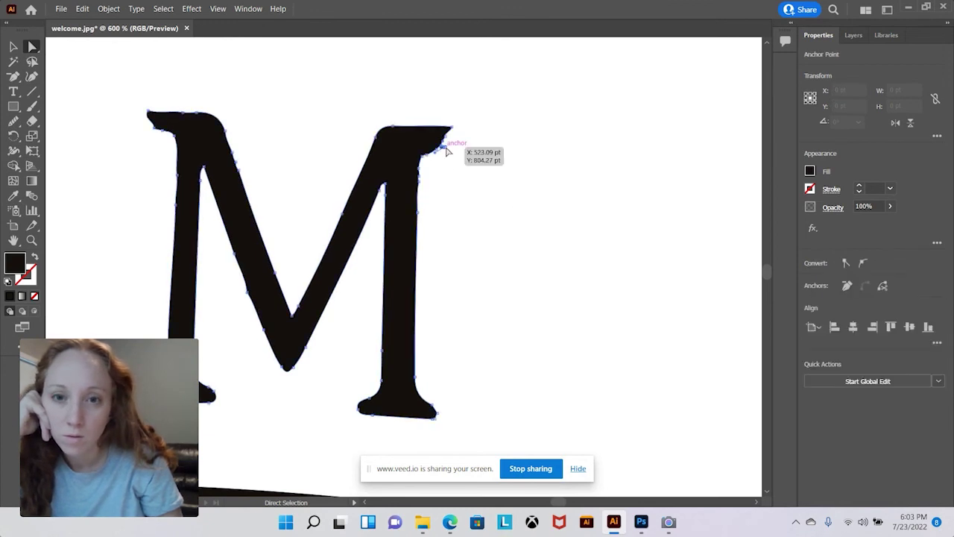
pyautogui.click(13, 76)
pyautogui.click(445, 151)
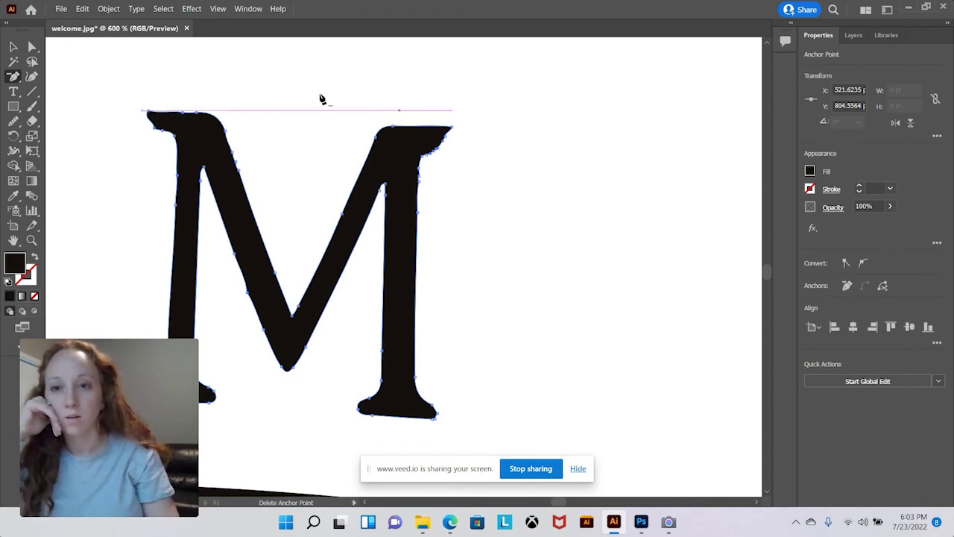
pyautogui.scroll(-10, 451, 149)
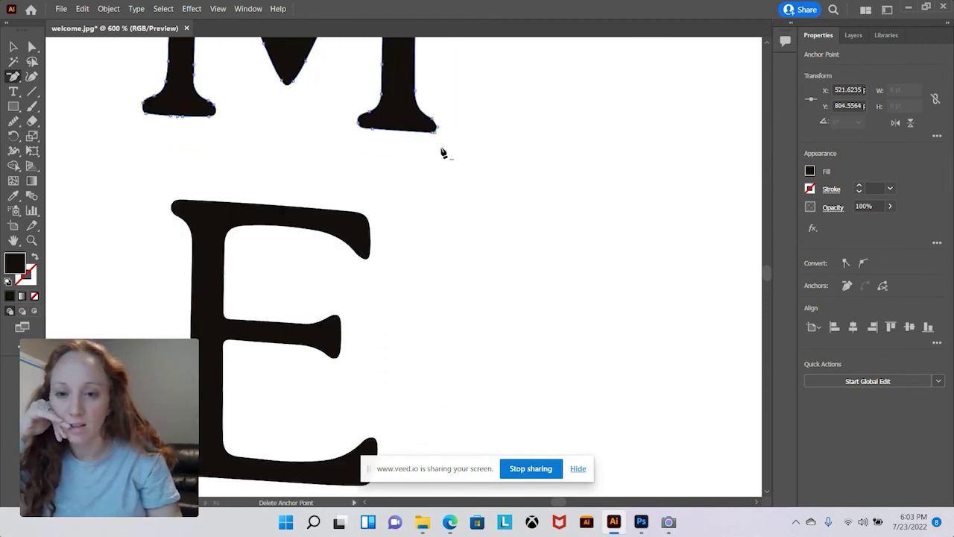
# Zoom out to see all the lettering and select every WELCOME letter
pyautogui.click(31, 240)
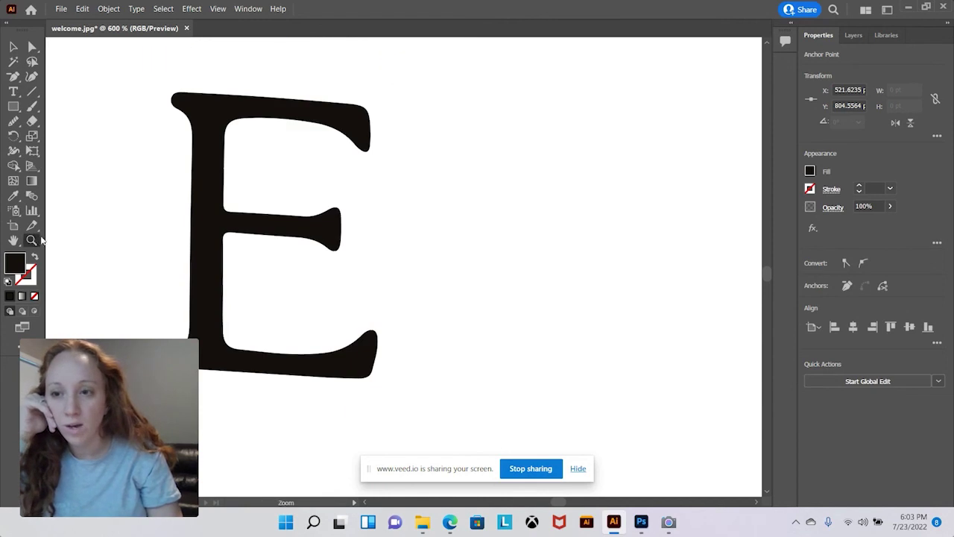
pyautogui.moveTo(494, 209); pyautogui.dragTo(663, 172)
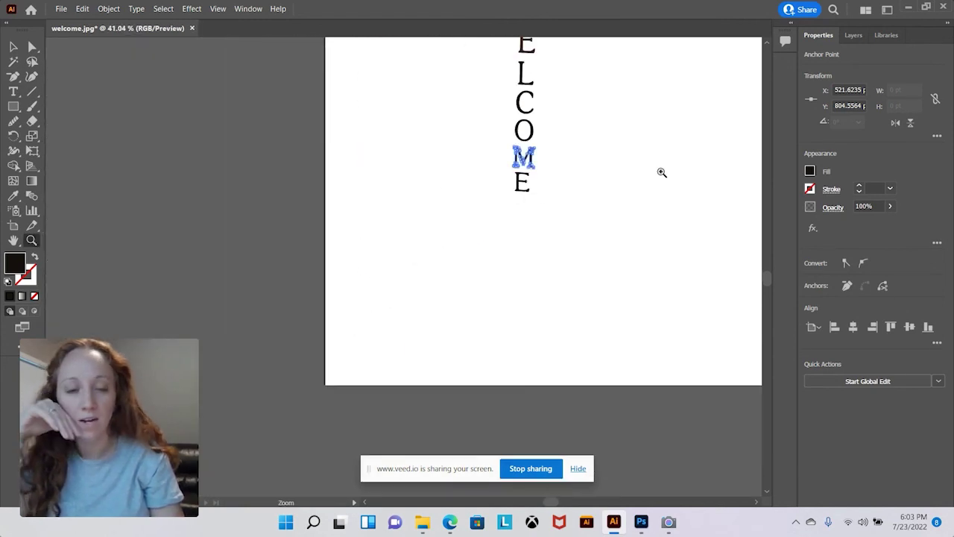
pyautogui.scroll(3, 657, 164)
pyautogui.click(13, 46)
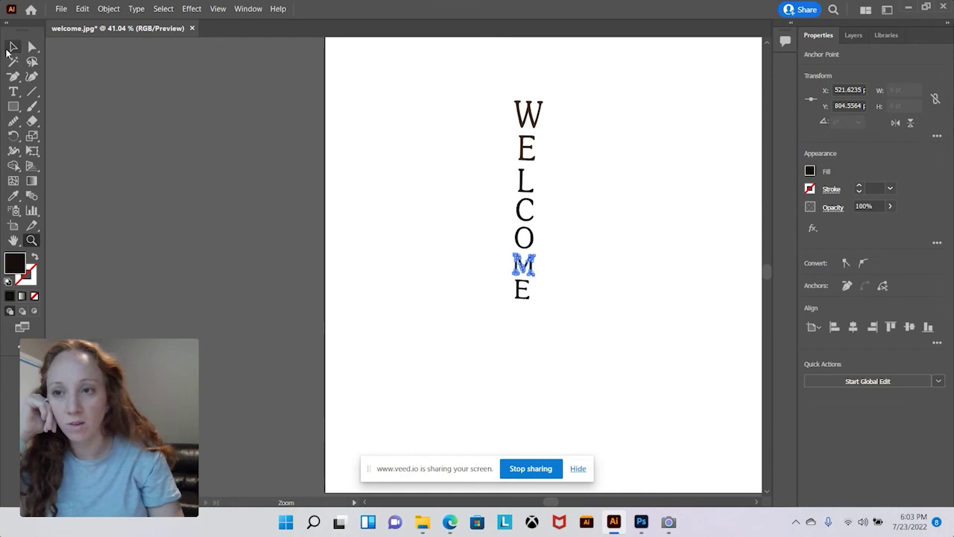
pyautogui.click(671, 218)
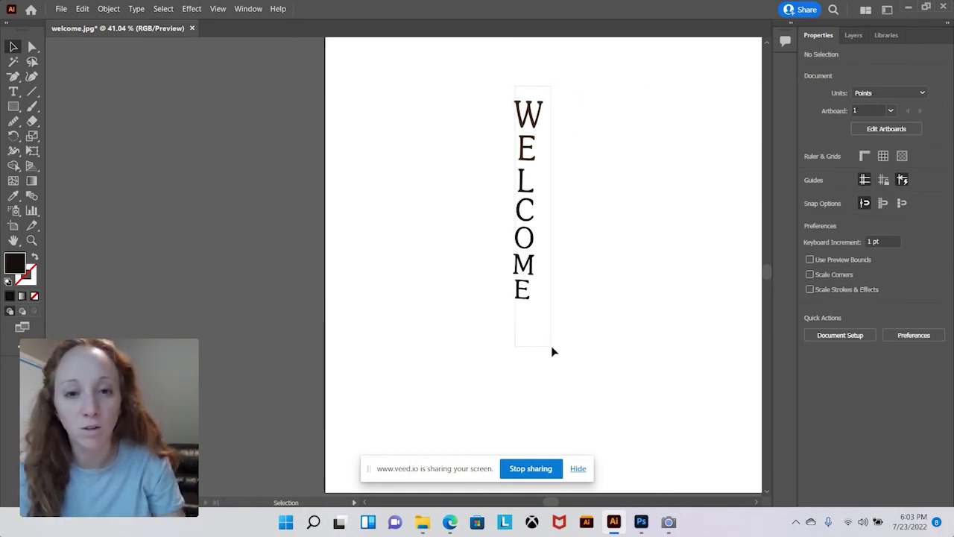
pyautogui.hotkey('ctrl', 'a')
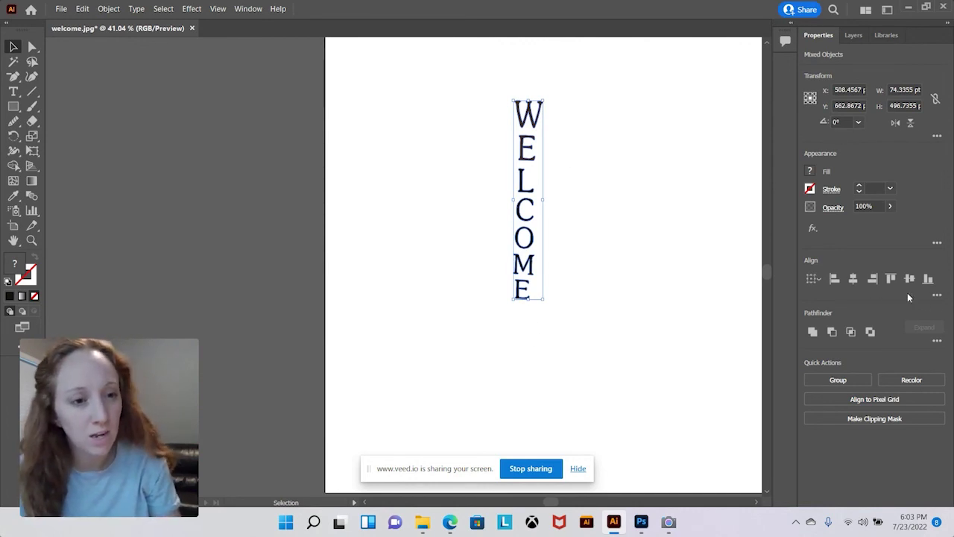
# Distribute the letters by vertical centres, centre-align them, and move the column up-left to X 216.1684, Y 645.4269 pt
pyautogui.click(939, 296)
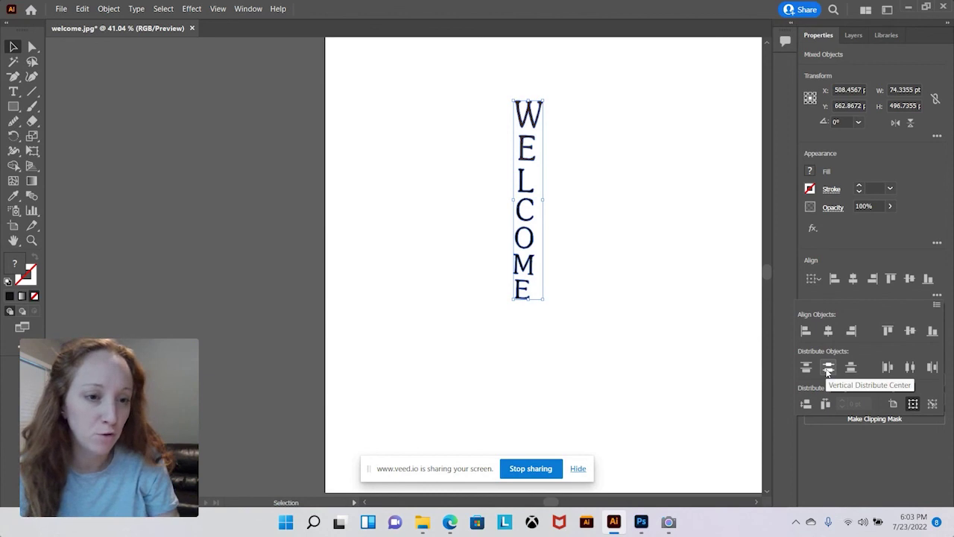
pyautogui.click(828, 368)
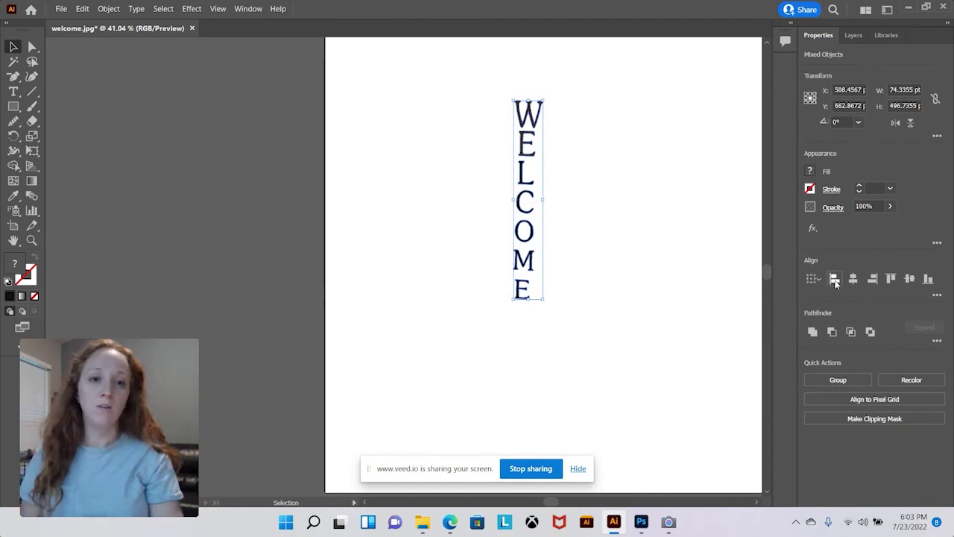
pyautogui.click(835, 281)
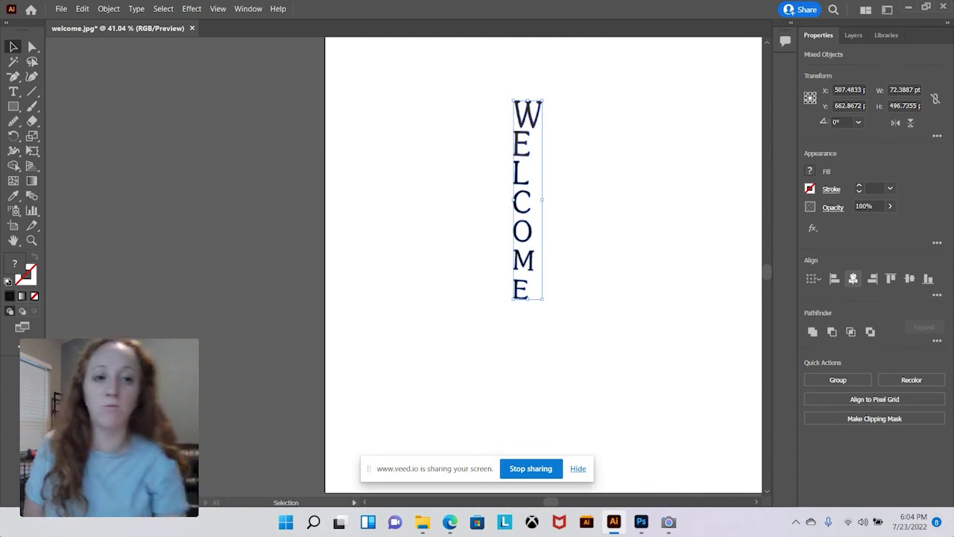
pyautogui.click(853, 279)
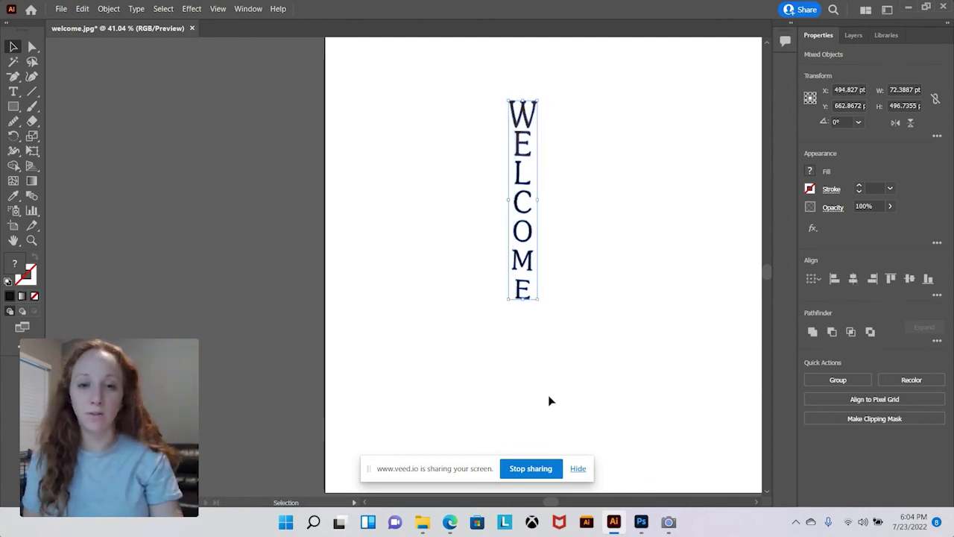
pyautogui.moveTo(534, 267); pyautogui.dragTo(421, 259)
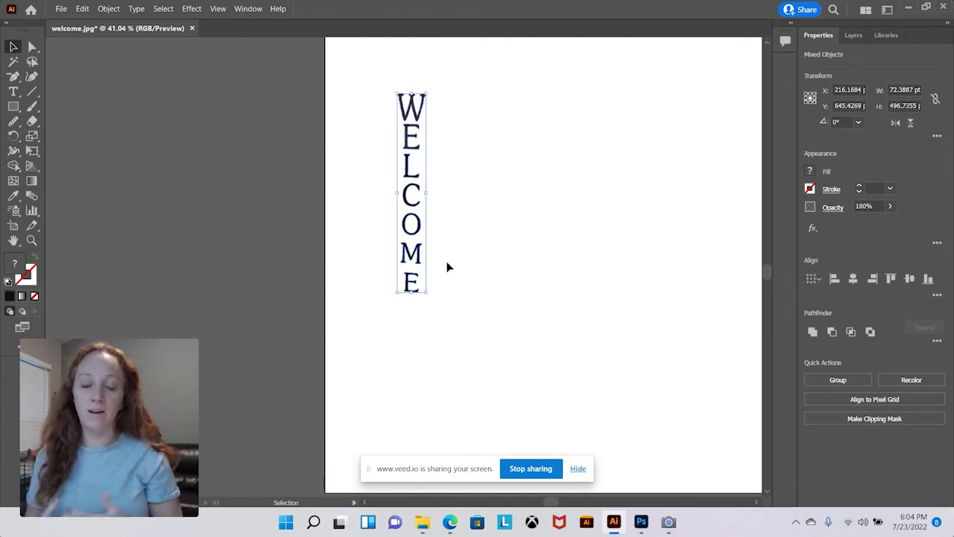